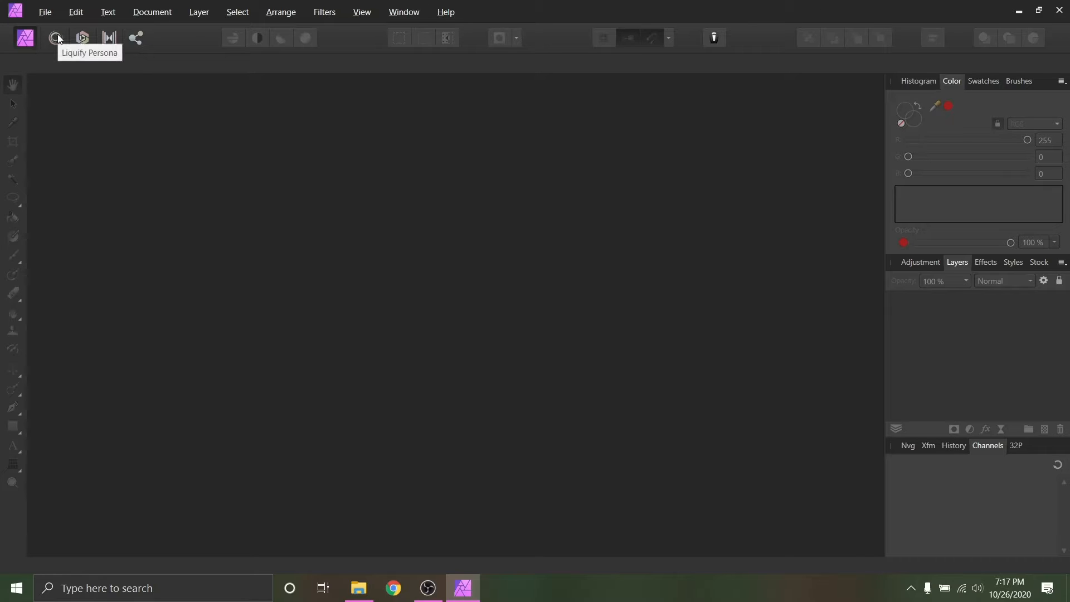
Step: Open maxresdefault.jpg from the Affinity Demo Photos folder in Pictures
{"action": "left_click", "coordinate": [45, 14]}
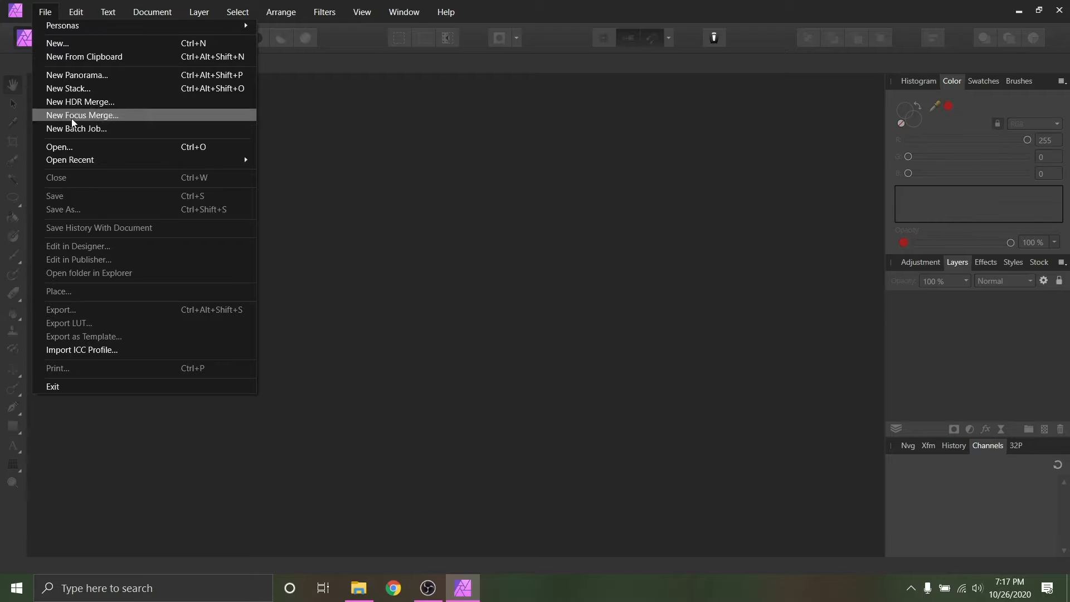
{"action": "left_click", "coordinate": [80, 147]}
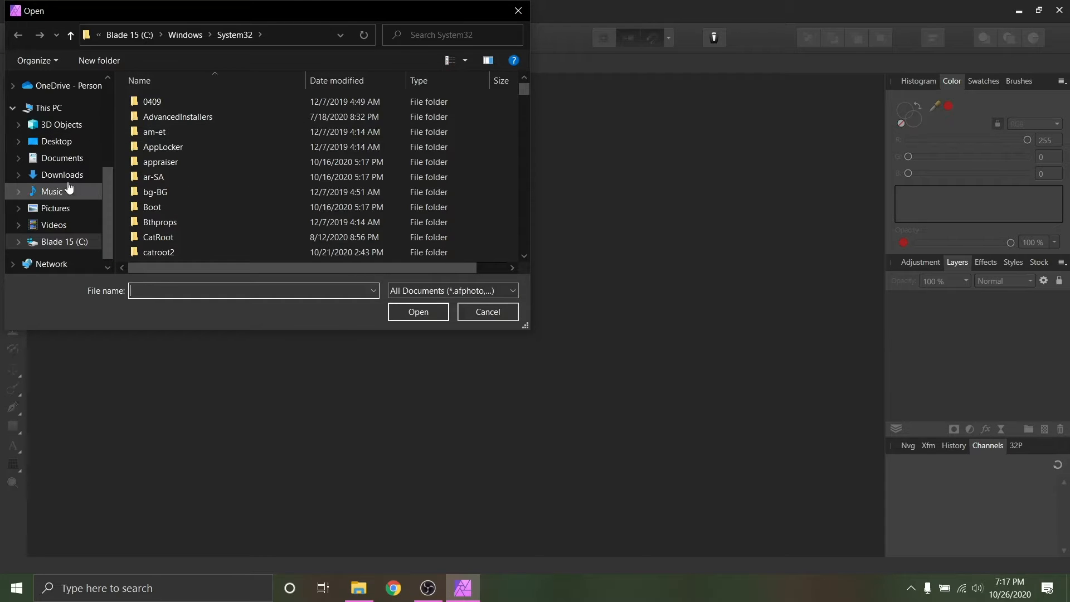
{"action": "left_click", "coordinate": [71, 213]}
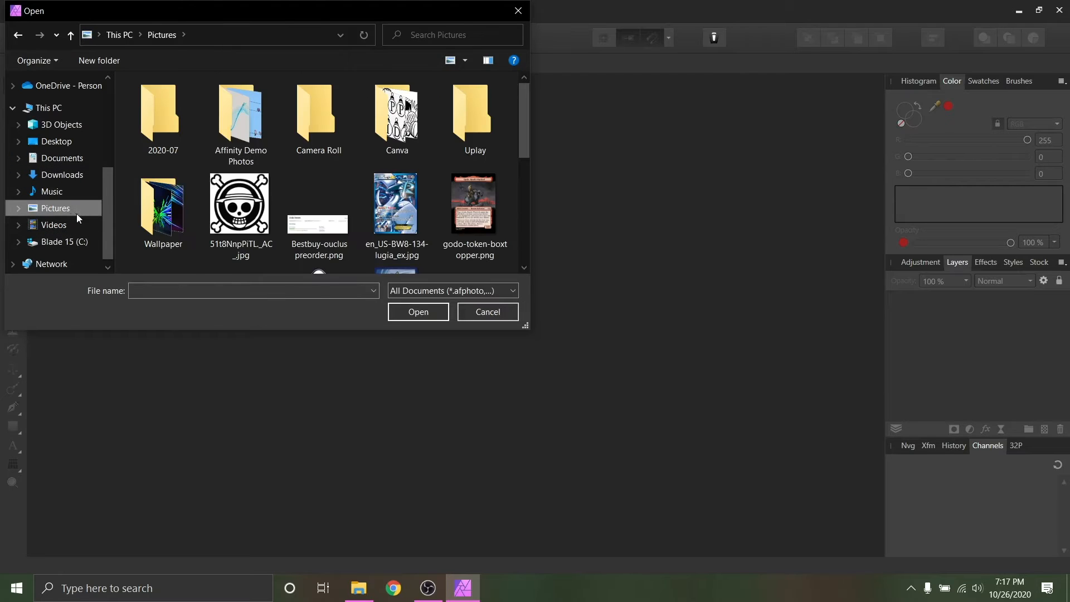
{"action": "double_click", "coordinate": [252, 128]}
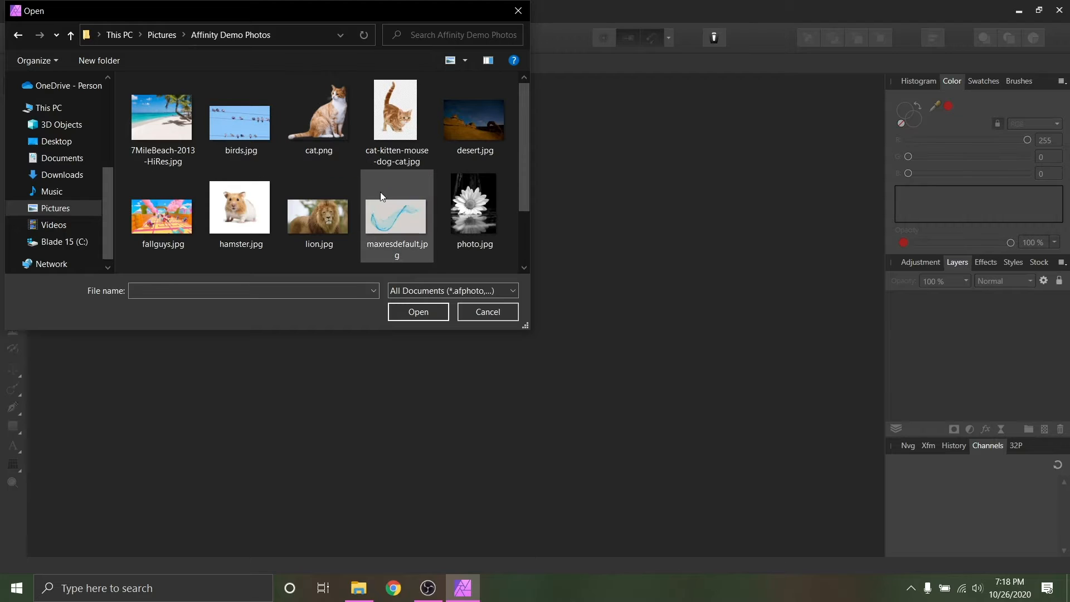
{"action": "double_click", "coordinate": [391, 219]}
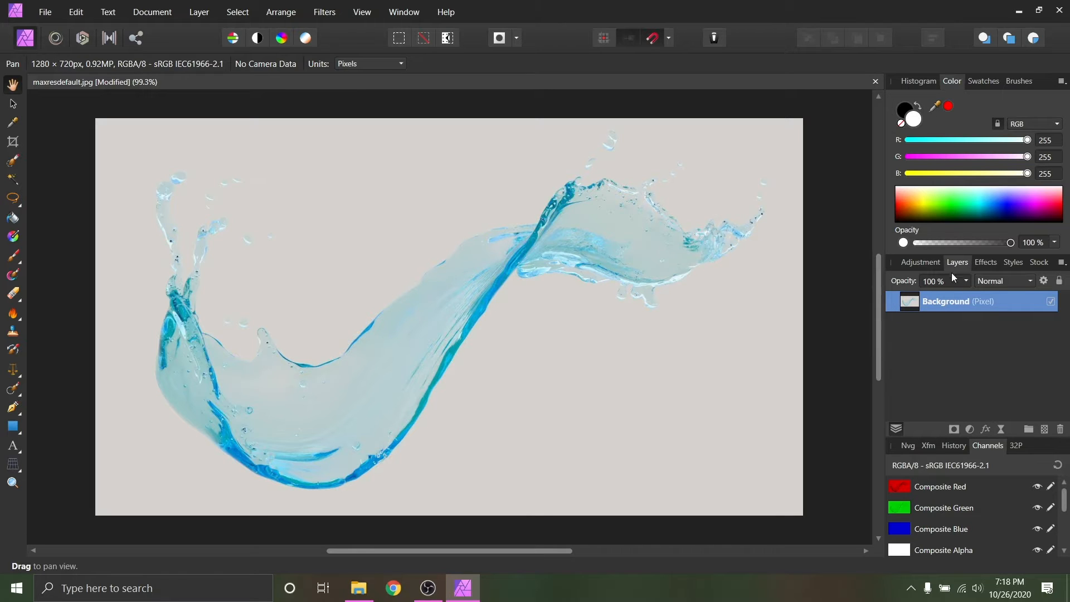
Step: Rename the Background layer as Water and switch to the Liquify Persona
{"action": "double_click", "coordinate": [943, 301]}
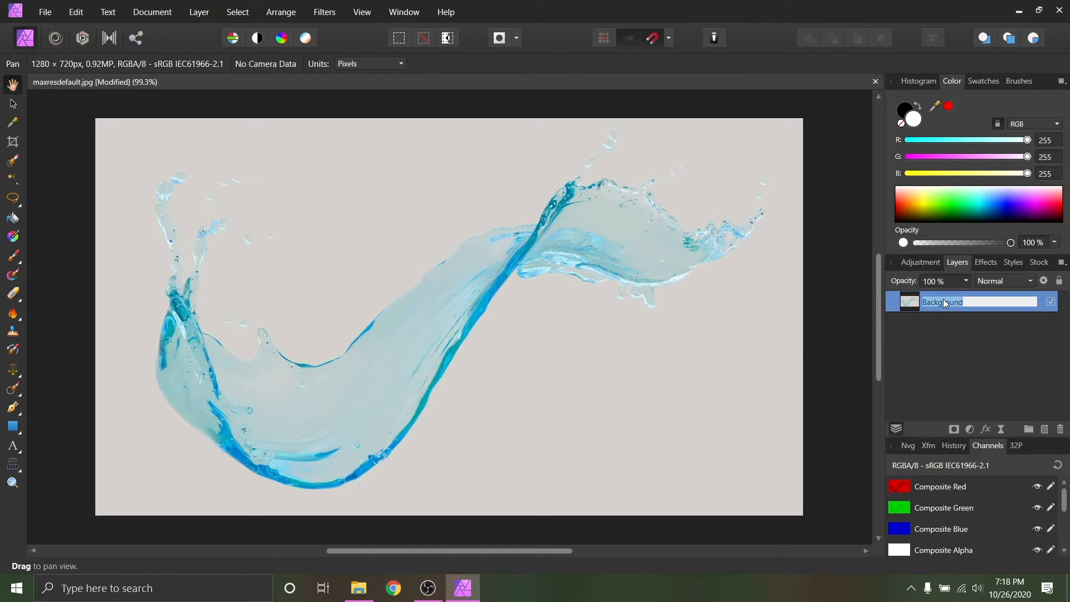
{"action": "type", "text": "Water"}
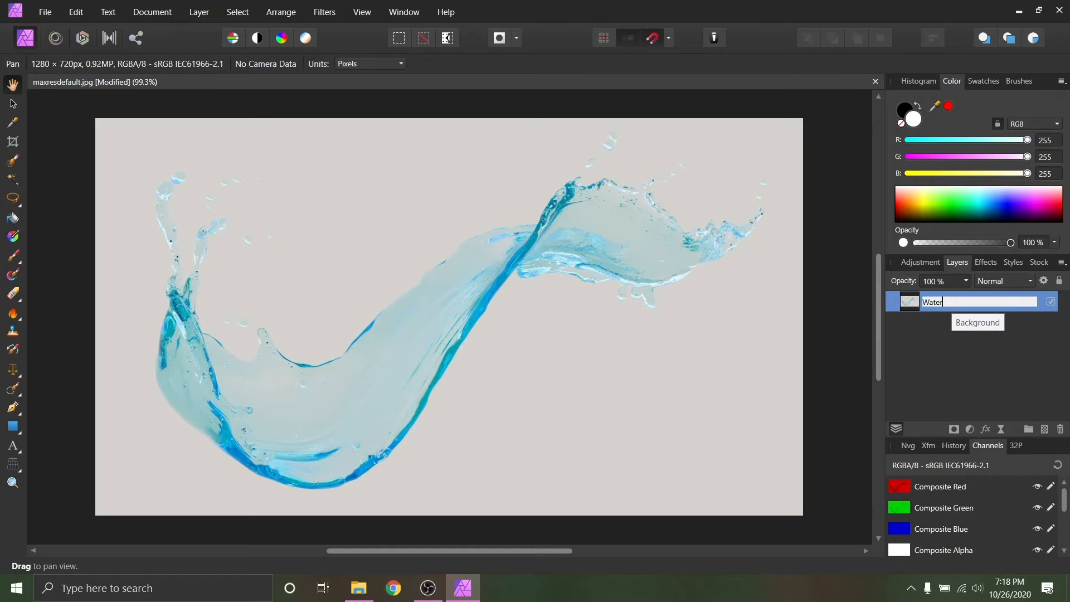
{"action": "key", "text": "Return"}
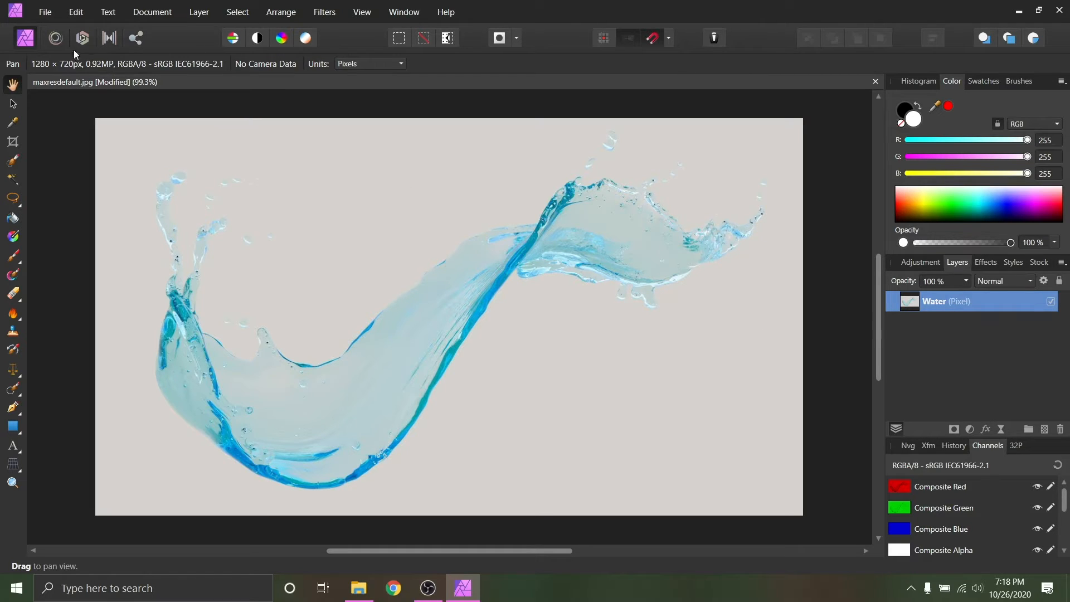
{"action": "left_click", "coordinate": [56, 40]}
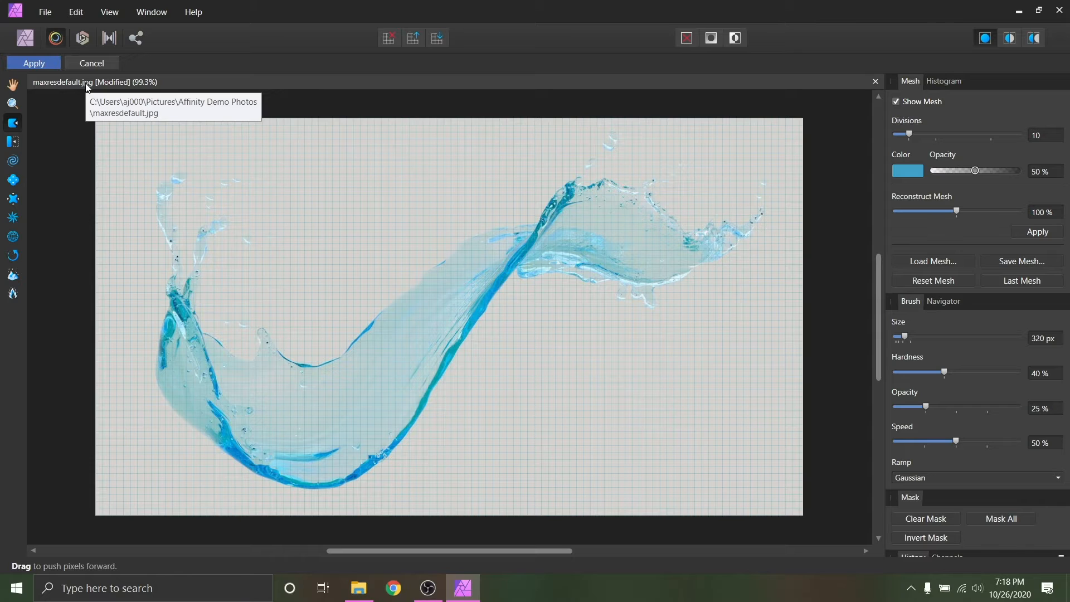
Step: Examine the water splash image close up and as a whole by panning and zooming in and out
{"action": "left_click", "coordinate": [14, 88]}
{"action": "mouse_move", "coordinate": [141, 277]}
{"action": "left_mouse_down"}
{"action": "mouse_move", "coordinate": [125, 262]}
{"action": "mouse_move", "coordinate": [143, 262]}
{"action": "left_mouse_up"}
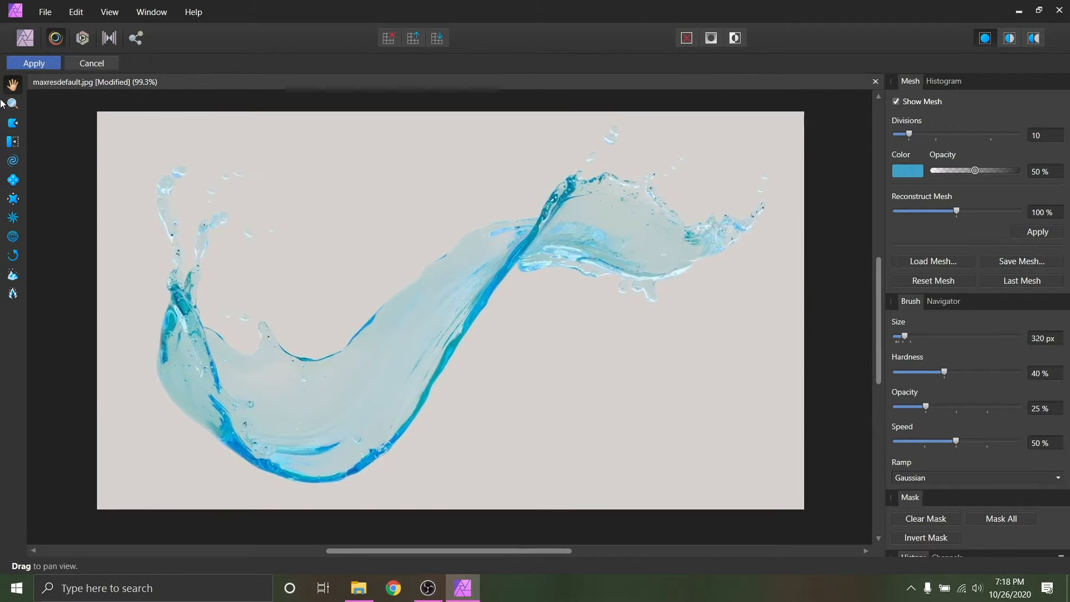
{"action": "left_click", "coordinate": [12, 105]}
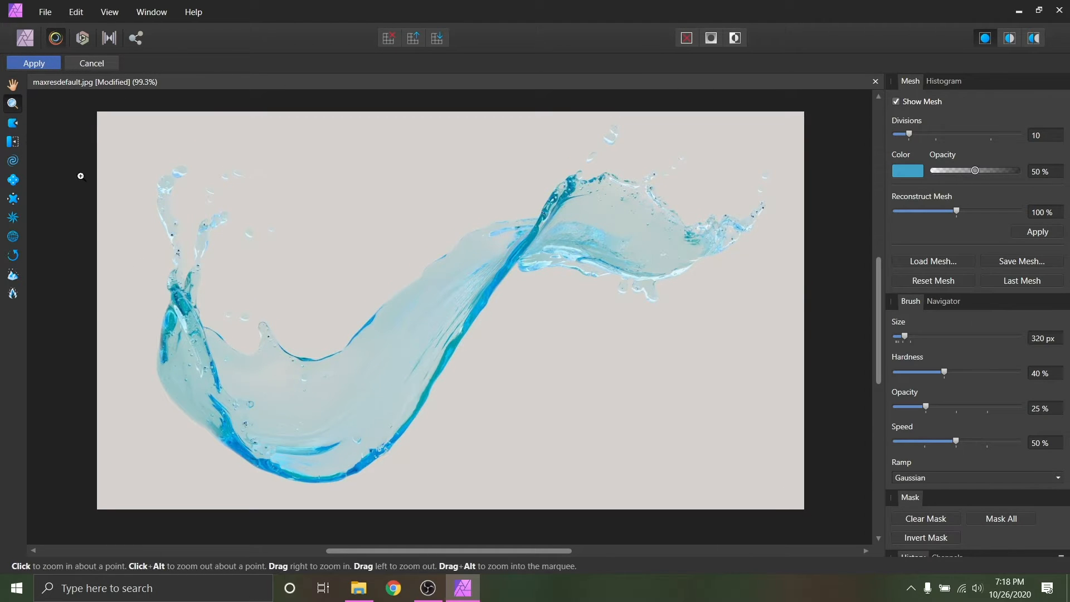
{"action": "left_click", "coordinate": [173, 262]}
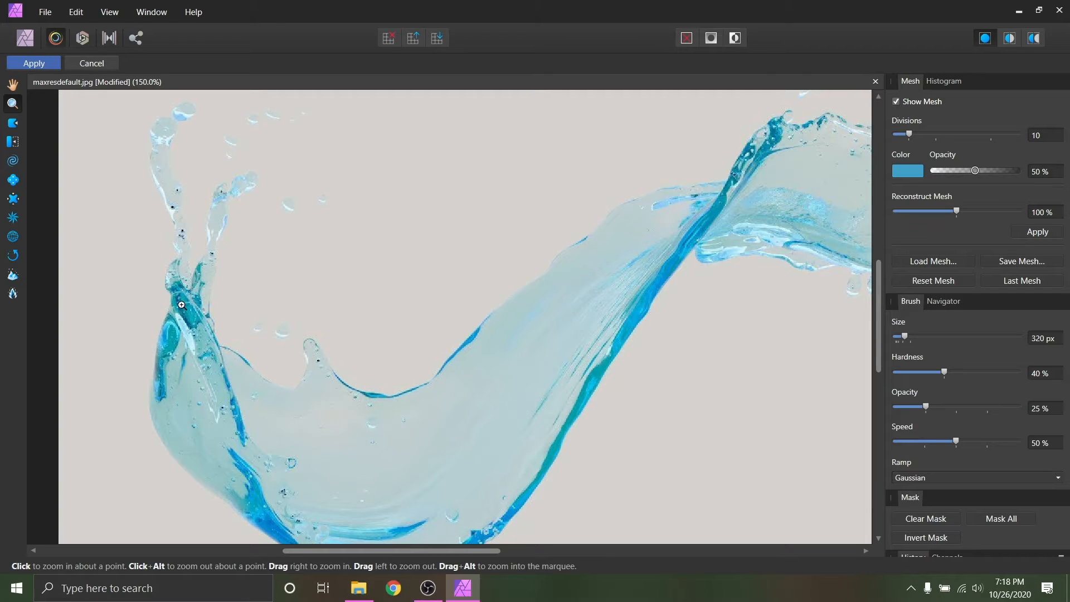
{"action": "left_click", "coordinate": [192, 273], "text": "alt"}
{"action": "left_click", "coordinate": [189, 273], "text": "alt"}
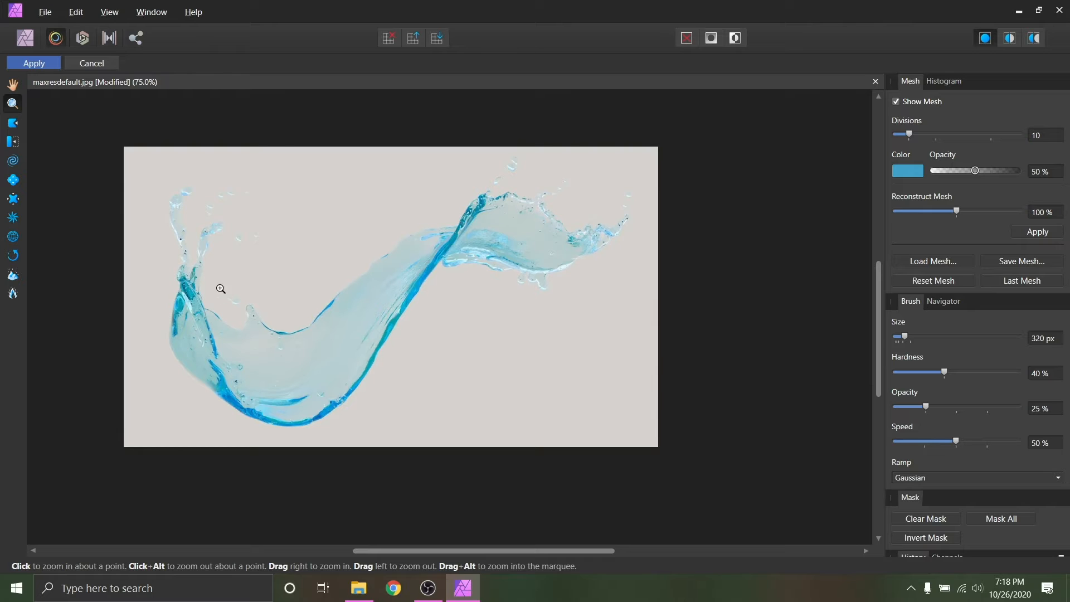
{"action": "left_click_drag", "start_coordinate": [207, 276], "coordinate": [260, 328]}
{"action": "left_click_drag", "start_coordinate": [517, 435], "coordinate": [384, 298], "text": "alt"}
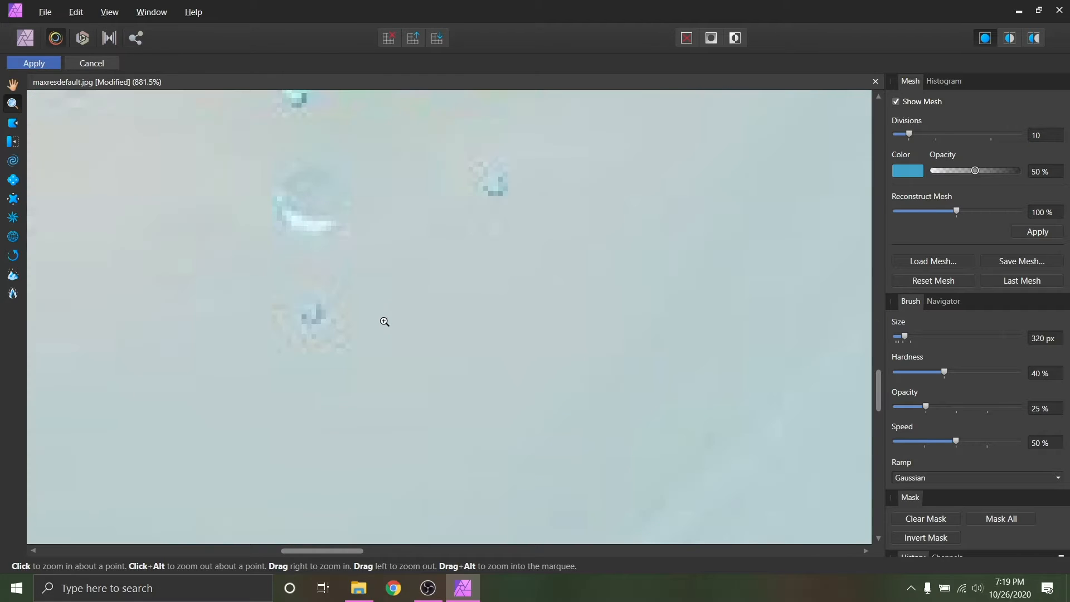
{"action": "left_click_drag", "start_coordinate": [306, 282], "coordinate": [206, 268], "text": "alt"}
{"action": "left_click_drag", "start_coordinate": [521, 345], "coordinate": [167, 300]}
{"action": "left_click_drag", "start_coordinate": [547, 356], "coordinate": [527, 387]}
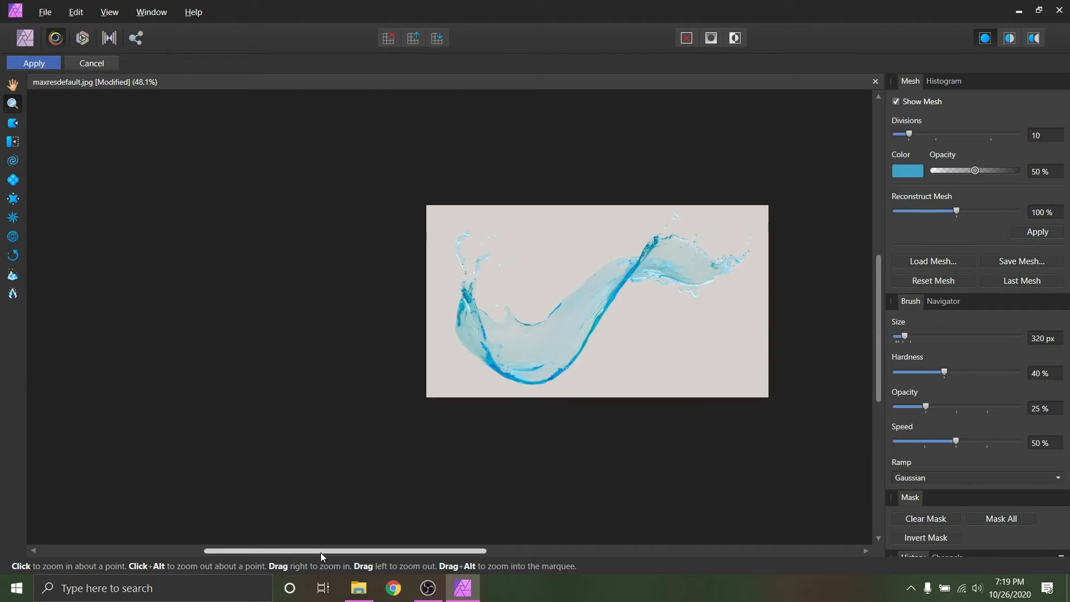
{"action": "left_click_drag", "start_coordinate": [323, 551], "coordinate": [412, 559]}
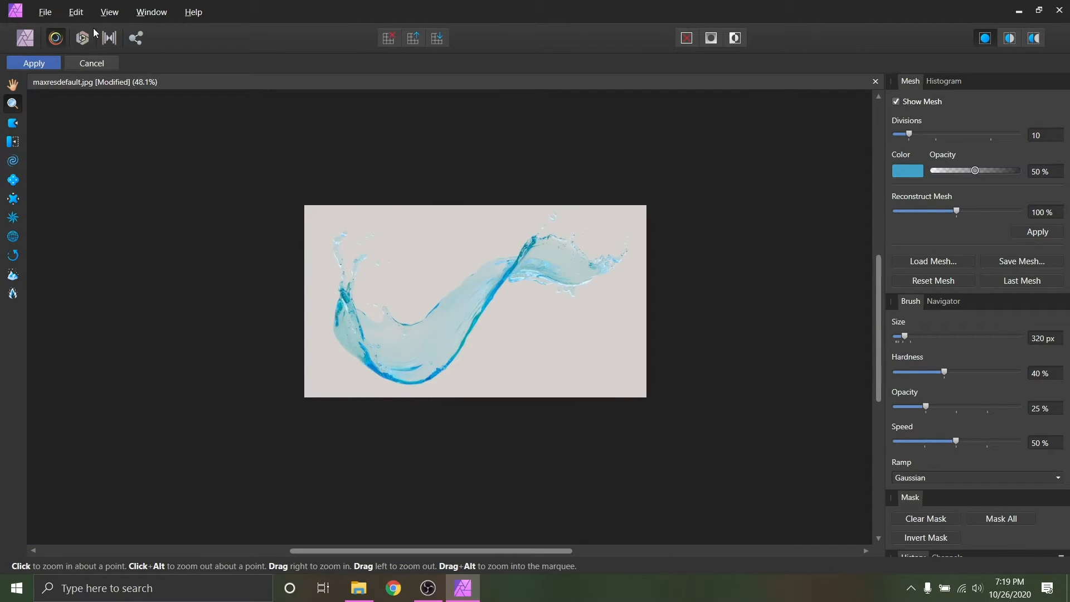
Step: Push pixels forward in the middle of the water ribbon, and push pixels orthogonally around its left side
{"action": "left_click", "coordinate": [10, 125]}
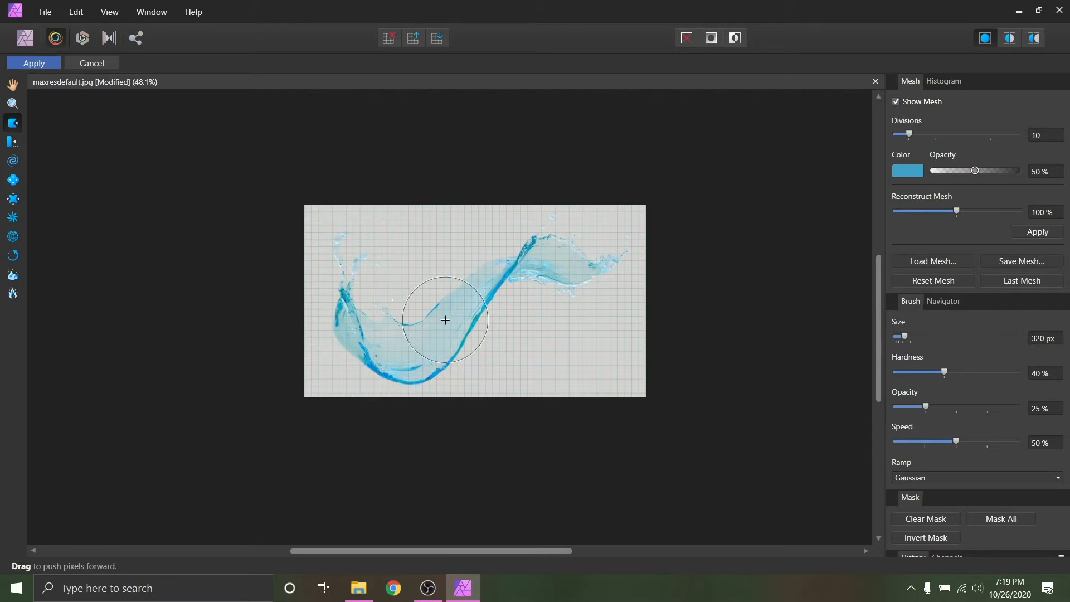
{"action": "scroll", "coordinate": [444, 330], "scroll_direction": "up", "scroll_amount": 1}
{"action": "scroll", "coordinate": [443, 328], "scroll_direction": "up", "scroll_amount": 3}
{"action": "scroll", "coordinate": [534, 444], "scroll_direction": "up", "scroll_amount": 1}
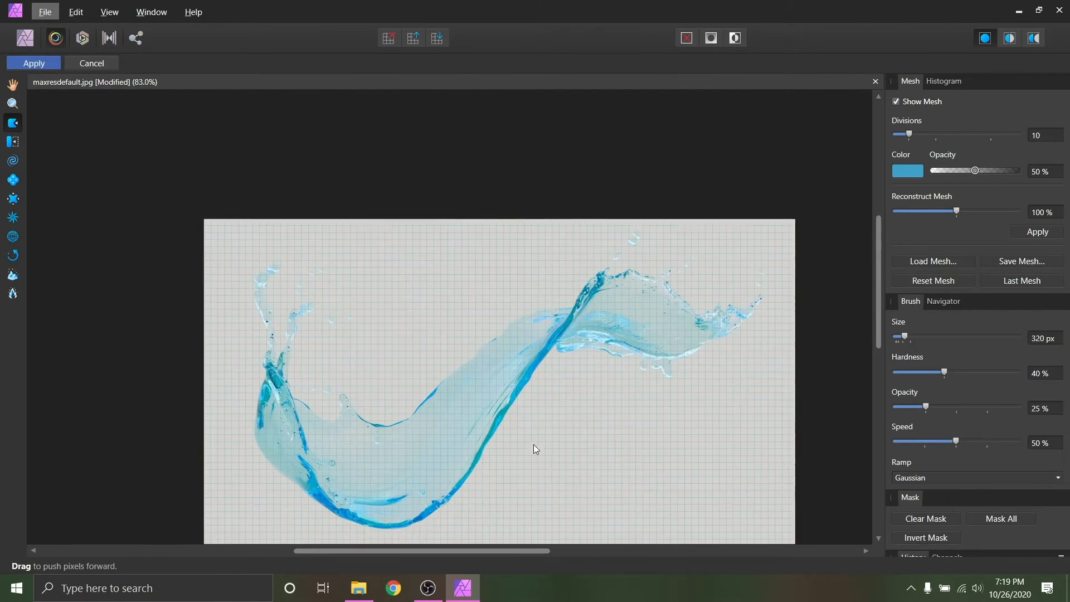
{"action": "scroll", "coordinate": [530, 441], "scroll_direction": "down", "scroll_amount": 2}
{"action": "mouse_move", "coordinate": [545, 371]}
{"action": "left_mouse_down"}
{"action": "mouse_move", "coordinate": [585, 390]}
{"action": "mouse_move", "coordinate": [484, 354]}
{"action": "mouse_move", "coordinate": [491, 369]}
{"action": "mouse_move", "coordinate": [458, 370]}
{"action": "mouse_move", "coordinate": [470, 346]}
{"action": "mouse_move", "coordinate": [411, 285]}
{"action": "mouse_move", "coordinate": [494, 311]}
{"action": "mouse_move", "coordinate": [435, 238]}
{"action": "mouse_move", "coordinate": [528, 284]}
{"action": "mouse_move", "coordinate": [446, 269]}
{"action": "mouse_move", "coordinate": [460, 299]}
{"action": "mouse_move", "coordinate": [448, 324]}
{"action": "mouse_move", "coordinate": [419, 312]}
{"action": "mouse_move", "coordinate": [450, 321]}
{"action": "mouse_move", "coordinate": [432, 314]}
{"action": "mouse_move", "coordinate": [525, 399]}
{"action": "mouse_move", "coordinate": [590, 420]}
{"action": "mouse_move", "coordinate": [540, 418]}
{"action": "left_mouse_up"}
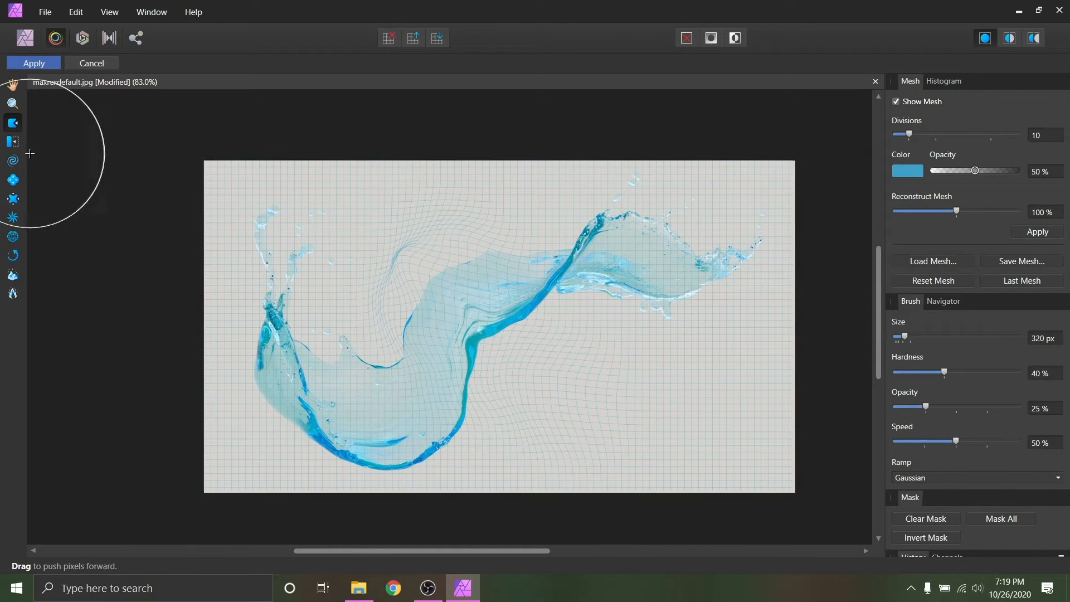
{"action": "left_click", "coordinate": [12, 141]}
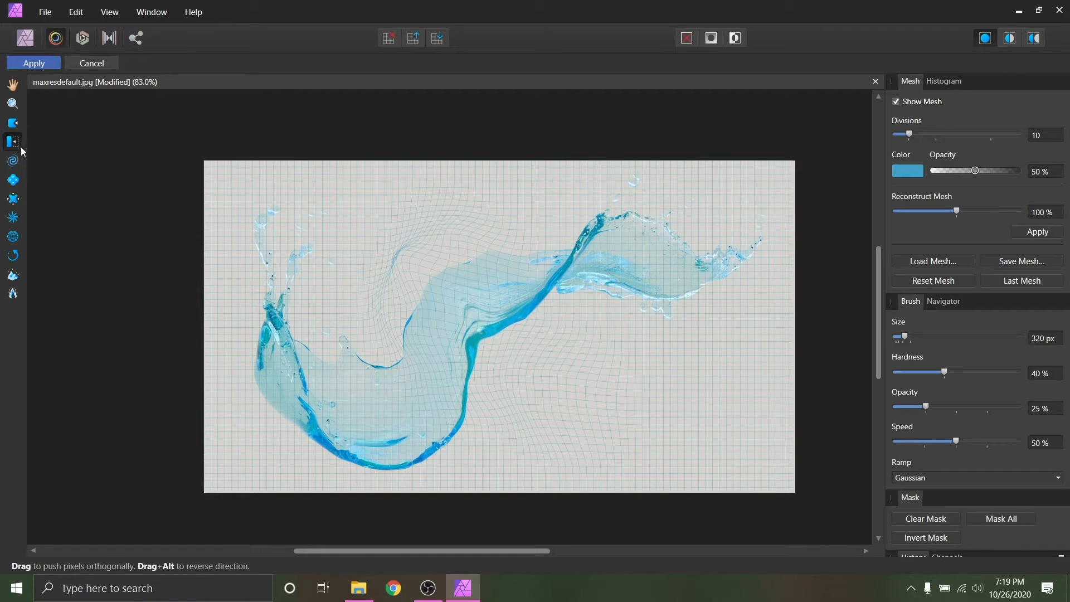
{"action": "mouse_move", "coordinate": [473, 400]}
{"action": "left_mouse_down"}
{"action": "mouse_move", "coordinate": [376, 384]}
{"action": "mouse_move", "coordinate": [425, 387]}
{"action": "mouse_move", "coordinate": [360, 368]}
{"action": "mouse_move", "coordinate": [390, 382]}
{"action": "mouse_move", "coordinate": [401, 425]}
{"action": "mouse_move", "coordinate": [398, 392]}
{"action": "mouse_move", "coordinate": [343, 374]}
{"action": "mouse_move", "coordinate": [363, 336]}
{"action": "mouse_move", "coordinate": [315, 337]}
{"action": "mouse_move", "coordinate": [252, 368]}
{"action": "mouse_move", "coordinate": [230, 394]}
{"action": "mouse_move", "coordinate": [283, 391]}
{"action": "mouse_move", "coordinate": [261, 396]}
{"action": "mouse_move", "coordinate": [295, 414]}
{"action": "mouse_move", "coordinate": [323, 394]}
{"action": "mouse_move", "coordinate": [340, 404]}
{"action": "mouse_move", "coordinate": [301, 372]}
{"action": "mouse_move", "coordinate": [283, 229]}
{"action": "mouse_move", "coordinate": [272, 254]}
{"action": "mouse_move", "coordinate": [242, 266]}
{"action": "mouse_move", "coordinate": [250, 242]}
{"action": "mouse_move", "coordinate": [299, 282]}
{"action": "mouse_move", "coordinate": [267, 248]}
{"action": "mouse_move", "coordinate": [266, 258]}
{"action": "mouse_move", "coordinate": [305, 258]}
{"action": "mouse_move", "coordinate": [266, 261]}
{"action": "mouse_move", "coordinate": [316, 191]}
{"action": "mouse_move", "coordinate": [249, 285]}
{"action": "mouse_move", "coordinate": [289, 189]}
{"action": "mouse_move", "coordinate": [303, 240]}
{"action": "mouse_move", "coordinate": [280, 244]}
{"action": "mouse_move", "coordinate": [289, 282]}
{"action": "left_mouse_up"}
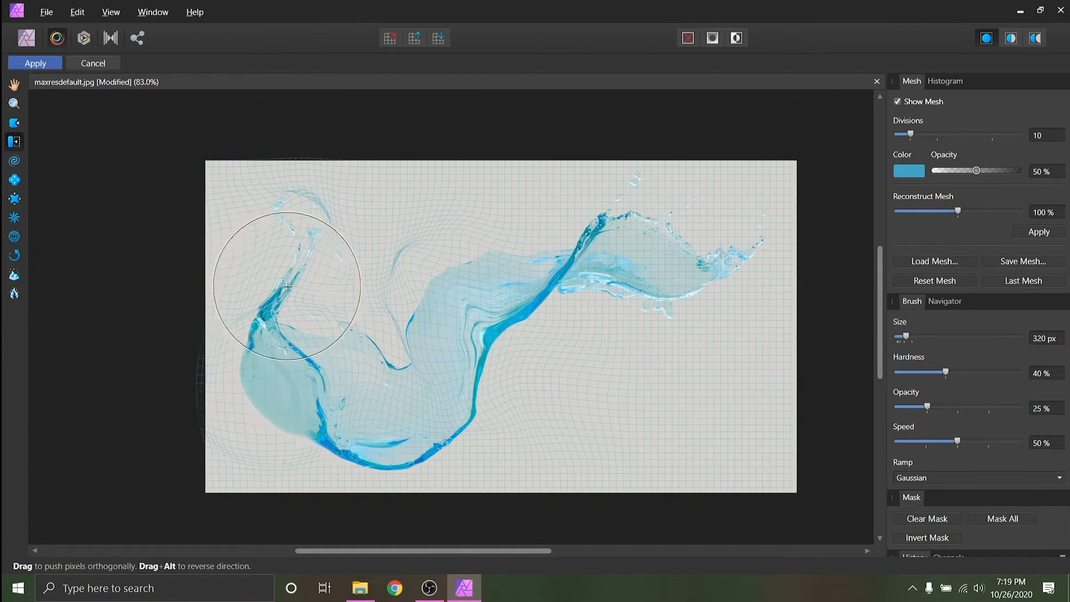
Step: Twirl the pixels inside the ribbon's left bowl and along the lower edge of its right end
{"action": "left_click", "coordinate": [15, 161]}
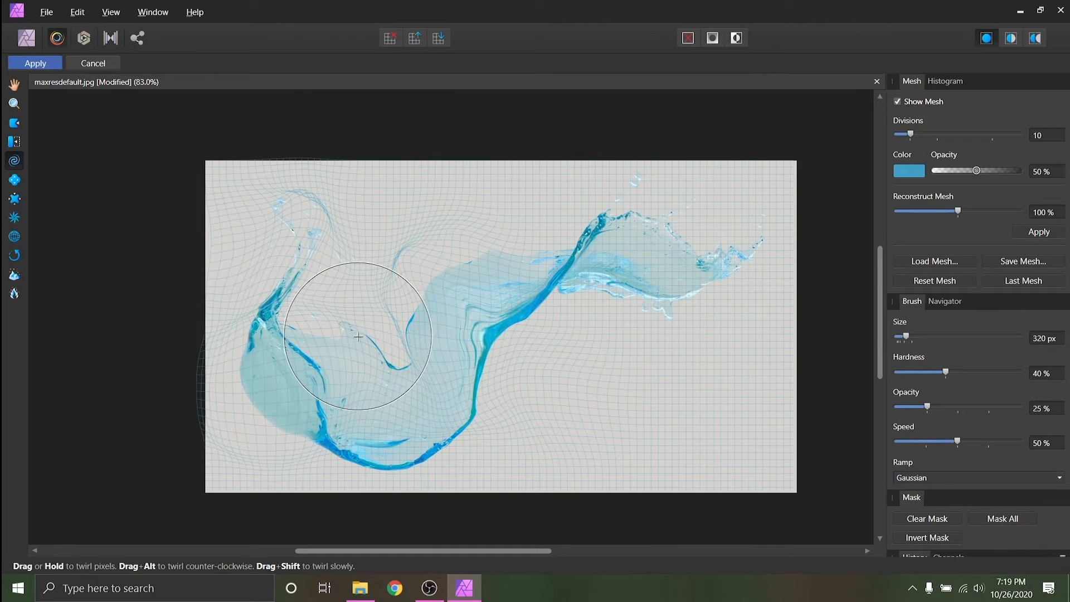
{"action": "mouse_move", "coordinate": [357, 337]}
{"action": "left_mouse_down"}
{"action": "mouse_move", "coordinate": [370, 424]}
{"action": "mouse_move", "coordinate": [381, 405]}
{"action": "mouse_move", "coordinate": [349, 387]}
{"action": "left_mouse_up"}
{"action": "mouse_move", "coordinate": [699, 248]}
{"action": "left_mouse_down"}
{"action": "mouse_move", "coordinate": [675, 294]}
{"action": "mouse_move", "coordinate": [683, 287]}
{"action": "mouse_move", "coordinate": [645, 282]}
{"action": "mouse_move", "coordinate": [636, 297]}
{"action": "left_mouse_up"}
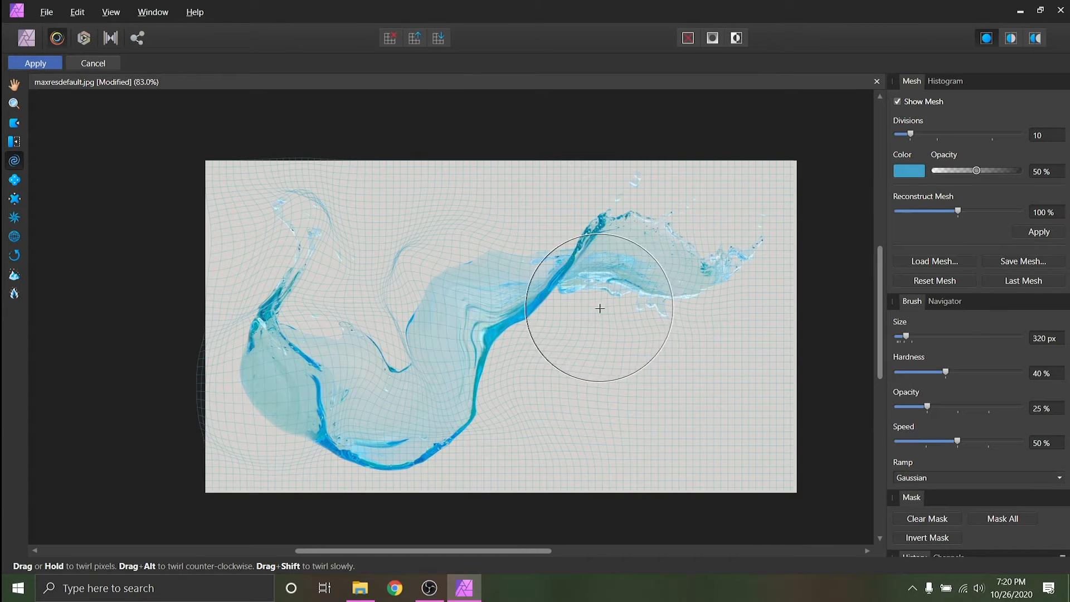
{"action": "mouse_move", "coordinate": [574, 262]}
{"action": "left_mouse_down"}
{"action": "mouse_move", "coordinate": [647, 310]}
{"action": "mouse_move", "coordinate": [667, 295]}
{"action": "left_mouse_up"}
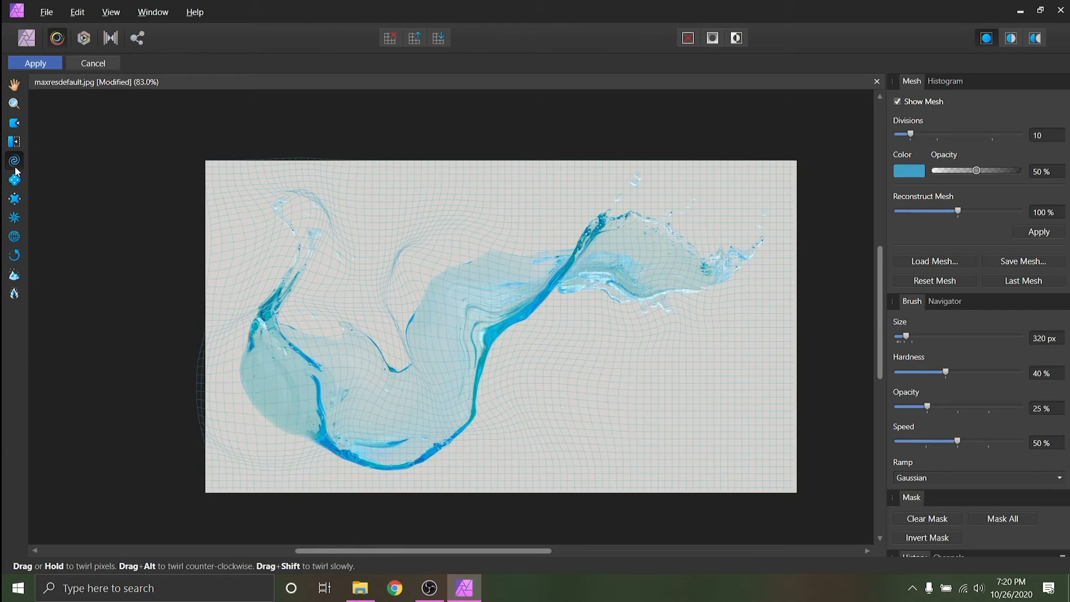
{"action": "mouse_move", "coordinate": [660, 291]}
{"action": "left_mouse_down"}
{"action": "mouse_move", "coordinate": [684, 298]}
{"action": "mouse_move", "coordinate": [685, 312]}
{"action": "left_mouse_up"}
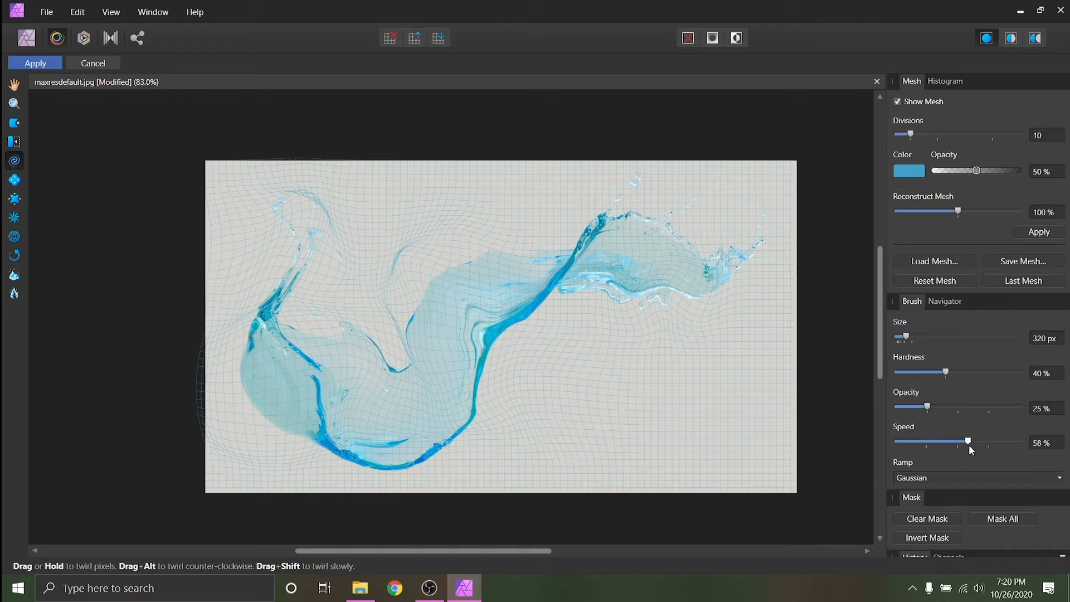
Step: Twirl the ribbon's right end further with brush speed 75%, hardness 69% and opacity 42%
{"action": "left_click_drag", "start_coordinate": [984, 448], "coordinate": [987, 447]}
{"action": "mouse_move", "coordinate": [669, 290]}
{"action": "left_mouse_down"}
{"action": "mouse_move", "coordinate": [650, 275]}
{"action": "mouse_move", "coordinate": [662, 291]}
{"action": "left_mouse_up"}
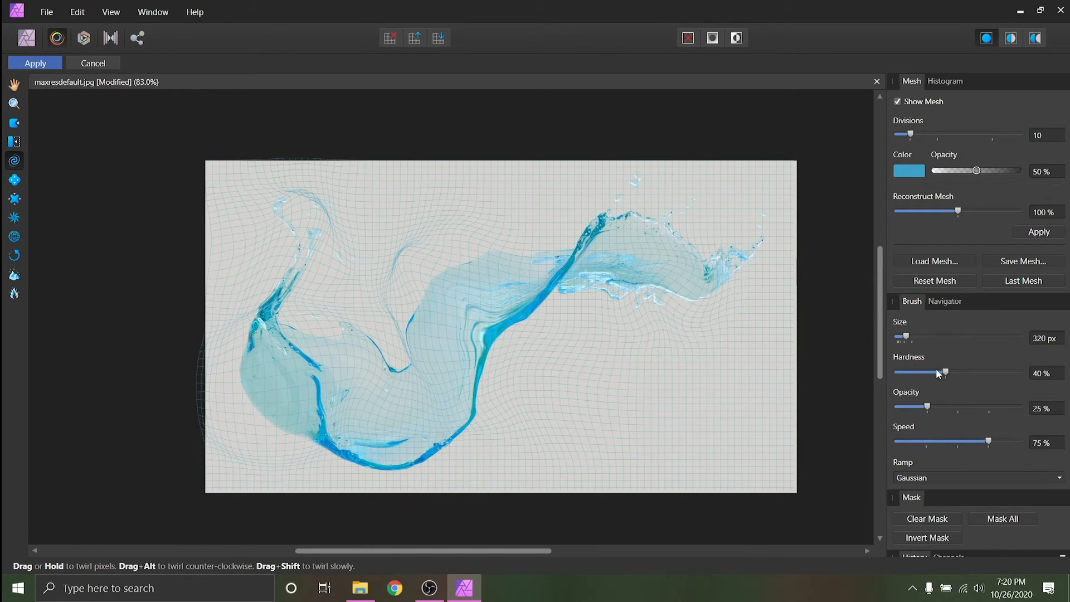
{"action": "left_click_drag", "start_coordinate": [946, 373], "coordinate": [981, 372]}
{"action": "mouse_move", "coordinate": [655, 301]}
{"action": "left_mouse_down"}
{"action": "mouse_move", "coordinate": [649, 287]}
{"action": "mouse_move", "coordinate": [684, 304]}
{"action": "mouse_move", "coordinate": [645, 286]}
{"action": "mouse_move", "coordinate": [651, 275]}
{"action": "mouse_move", "coordinate": [691, 294]}
{"action": "left_mouse_up"}
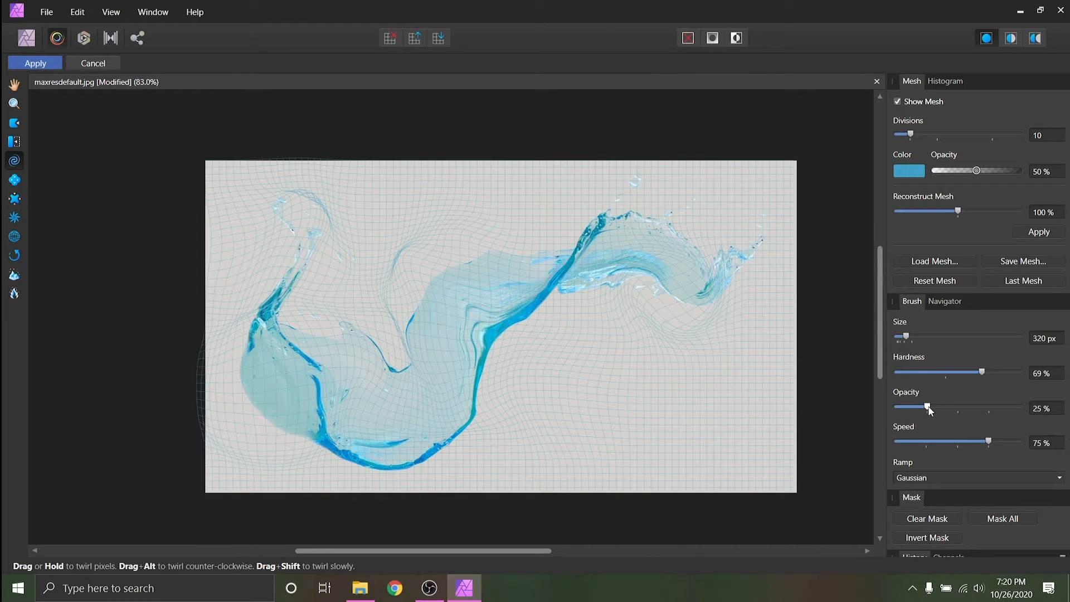
{"action": "left_click", "coordinate": [948, 410]}
{"action": "mouse_move", "coordinate": [691, 299]}
{"action": "left_mouse_down"}
{"action": "mouse_move", "coordinate": [697, 308]}
{"action": "mouse_move", "coordinate": [727, 290]}
{"action": "left_mouse_up"}
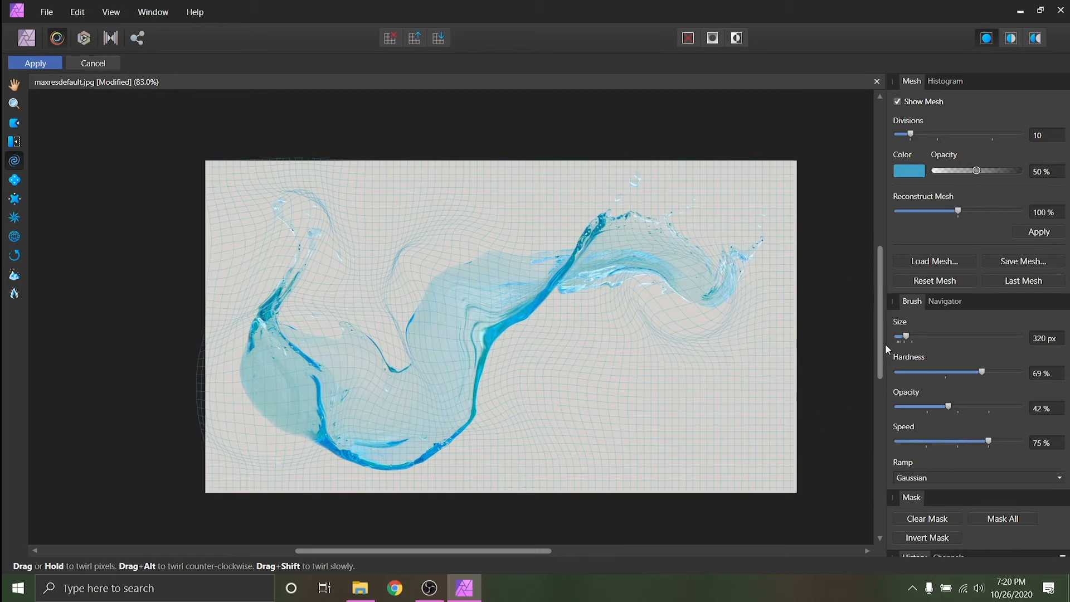
Step: Try twirling the upper right part of the water ribbon with a larger brush, and undo the twirl
{"action": "left_click_drag", "start_coordinate": [907, 340], "coordinate": [923, 337]}
{"action": "mouse_move", "coordinate": [623, 263]}
{"action": "left_mouse_down"}
{"action": "mouse_move", "coordinate": [560, 295]}
{"action": "mouse_move", "coordinate": [568, 317]}
{"action": "mouse_move", "coordinate": [607, 319]}
{"action": "mouse_move", "coordinate": [621, 306]}
{"action": "mouse_move", "coordinate": [613, 255]}
{"action": "mouse_move", "coordinate": [601, 276]}
{"action": "left_mouse_up"}
{"action": "key", "text": "ctrl+z"}
Step: Set the liquify brush to size 256 px, speed 64%, hardness 40% and opacity 25%
{"action": "left_click_drag", "start_coordinate": [917, 335], "coordinate": [905, 338]}
{"action": "left_click_drag", "start_coordinate": [988, 441], "coordinate": [975, 444]}
{"action": "left_click_drag", "start_coordinate": [973, 373], "coordinate": [946, 374]}
{"action": "left_click_drag", "start_coordinate": [949, 411], "coordinate": [928, 409]}
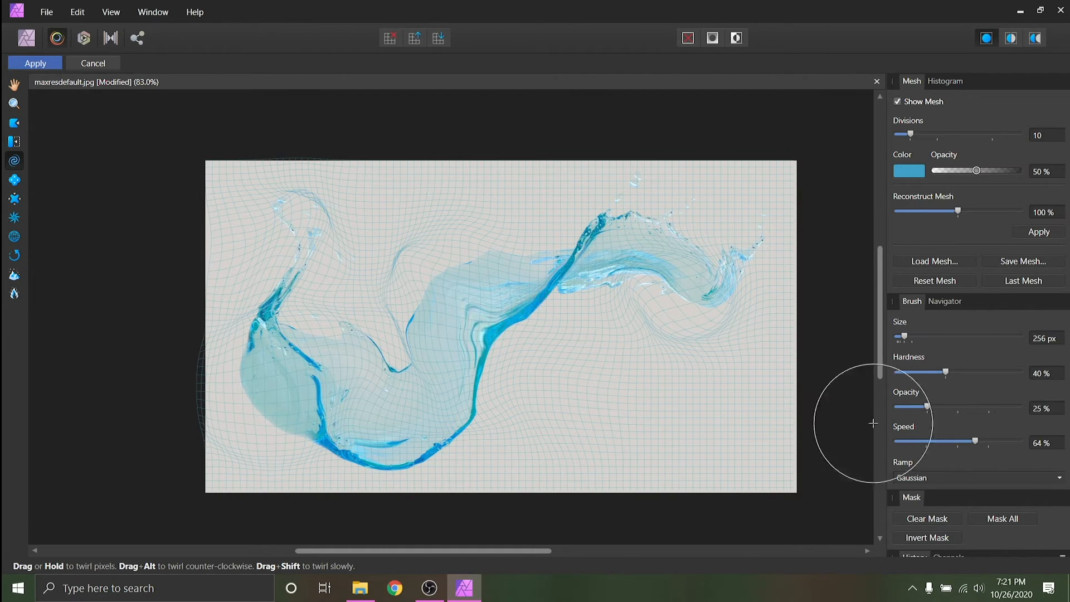
Step: Pinch the pixels in the left bowl of the water ribbon and up to the splash above it
{"action": "left_click", "coordinate": [14, 181]}
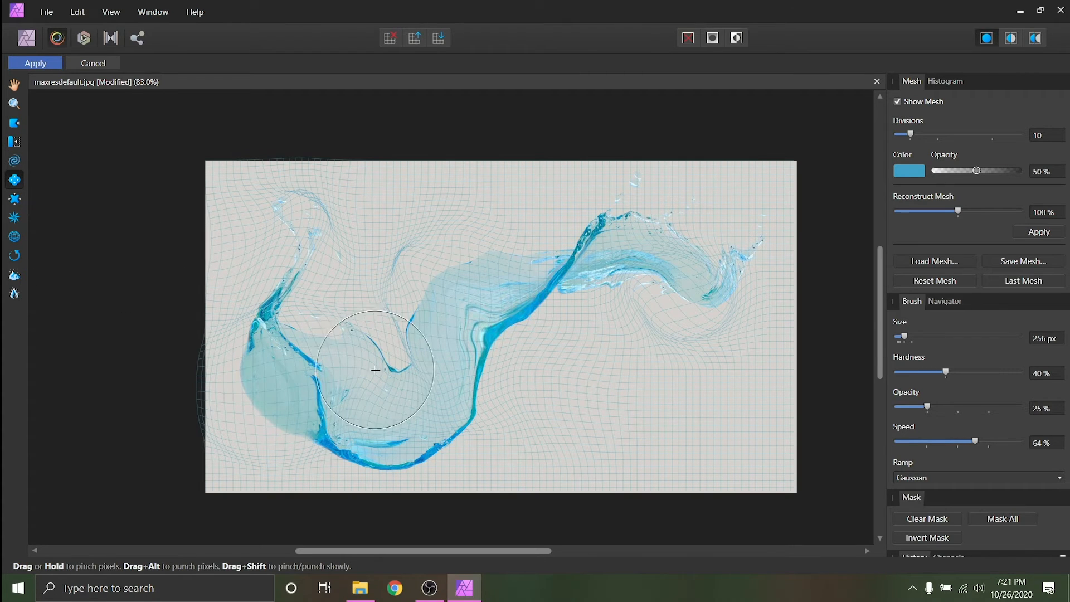
{"action": "left_click_drag", "start_coordinate": [357, 375], "coordinate": [355, 385]}
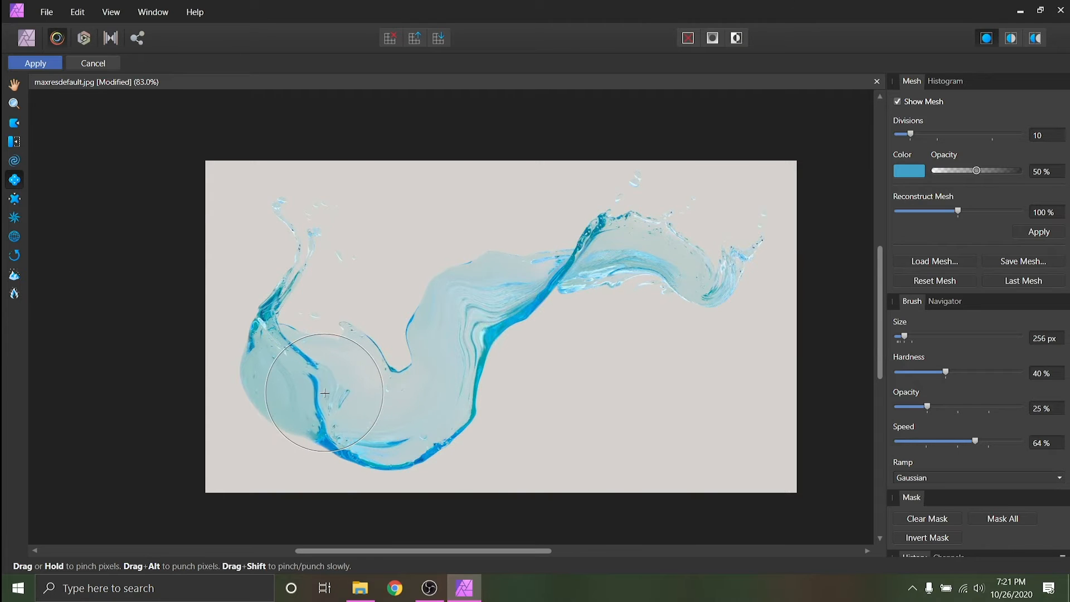
{"action": "mouse_move", "coordinate": [325, 393]}
{"action": "left_mouse_down"}
{"action": "mouse_move", "coordinate": [248, 294]}
{"action": "mouse_move", "coordinate": [281, 318]}
{"action": "mouse_move", "coordinate": [247, 293]}
{"action": "mouse_move", "coordinate": [278, 320]}
{"action": "mouse_move", "coordinate": [262, 299]}
{"action": "left_mouse_up"}
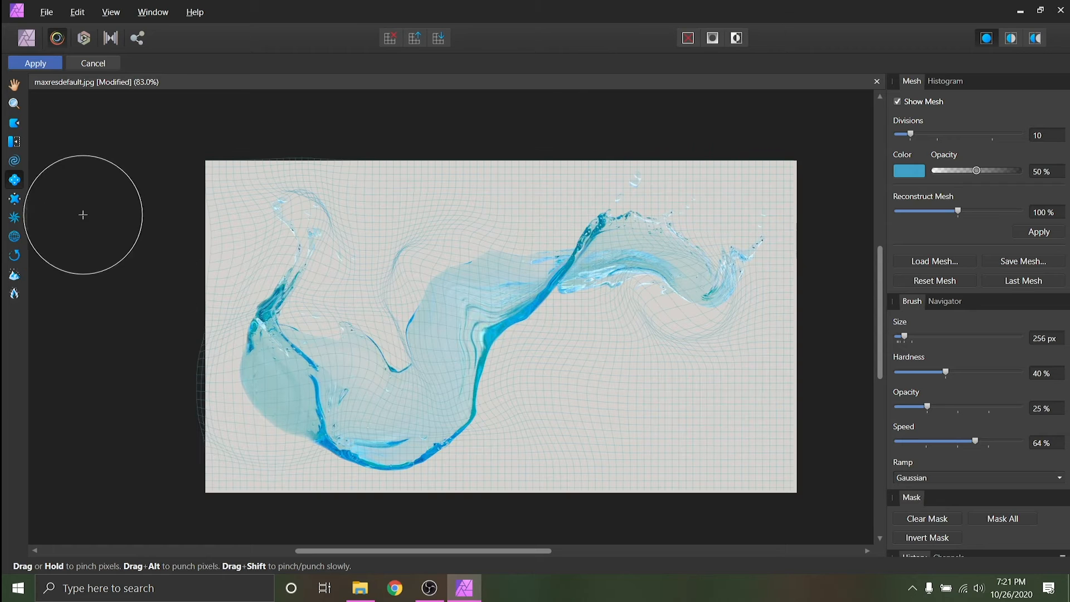
Step: Punch the pixels in the ribbon's left part, and add turbulence to the mesh along the bowl's upper edge
{"action": "left_click", "coordinate": [14, 200]}
{"action": "mouse_move", "coordinate": [291, 308]}
{"action": "left_mouse_down"}
{"action": "mouse_move", "coordinate": [262, 321]}
{"action": "mouse_move", "coordinate": [275, 342]}
{"action": "mouse_move", "coordinate": [273, 314]}
{"action": "mouse_move", "coordinate": [331, 366]}
{"action": "mouse_move", "coordinate": [395, 364]}
{"action": "mouse_move", "coordinate": [404, 379]}
{"action": "mouse_move", "coordinate": [392, 354]}
{"action": "mouse_move", "coordinate": [396, 368]}
{"action": "mouse_move", "coordinate": [386, 369]}
{"action": "mouse_move", "coordinate": [354, 354]}
{"action": "left_mouse_up"}
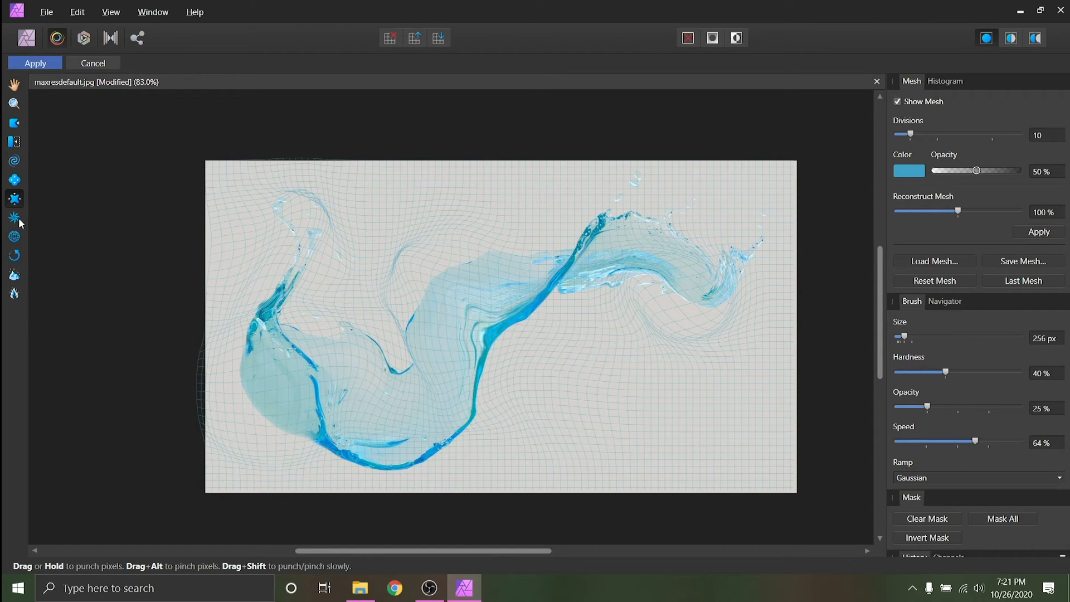
{"action": "left_click", "coordinate": [15, 219]}
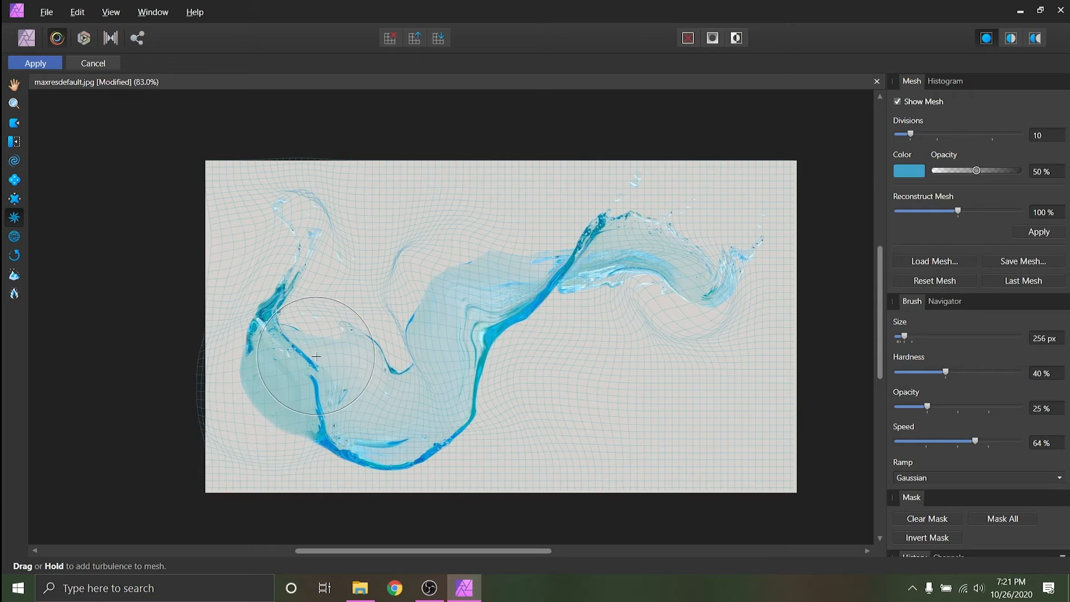
{"action": "mouse_move", "coordinate": [316, 356]}
{"action": "left_mouse_down"}
{"action": "mouse_move", "coordinate": [388, 385]}
{"action": "mouse_move", "coordinate": [369, 350]}
{"action": "left_mouse_up"}
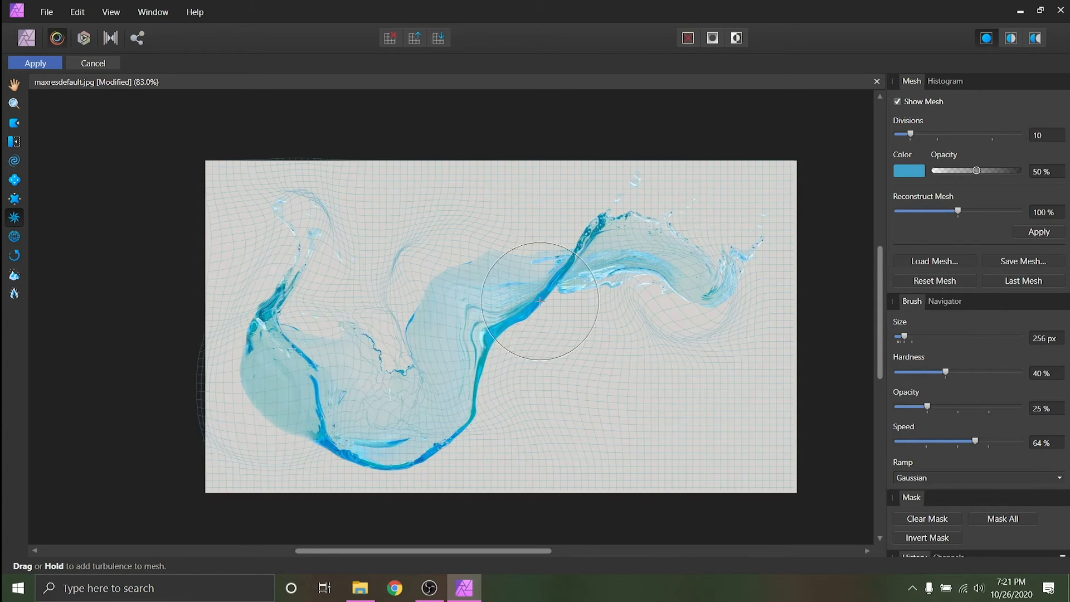
Step: Add turbulence to the ribbon's middle, and clone the mesh from inside the left bowl over the area above it and the ribbon's middle
{"action": "mouse_move", "coordinate": [540, 302]}
{"action": "left_mouse_down"}
{"action": "mouse_move", "coordinate": [484, 333]}
{"action": "mouse_move", "coordinate": [485, 365]}
{"action": "mouse_move", "coordinate": [454, 368]}
{"action": "left_mouse_up"}
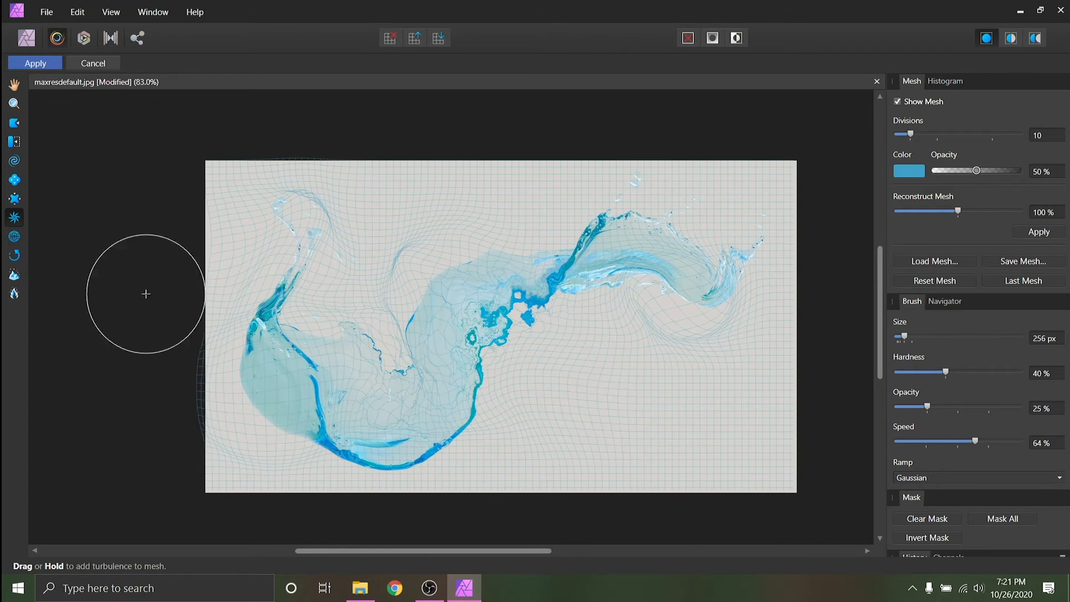
{"action": "left_click", "coordinate": [14, 236]}
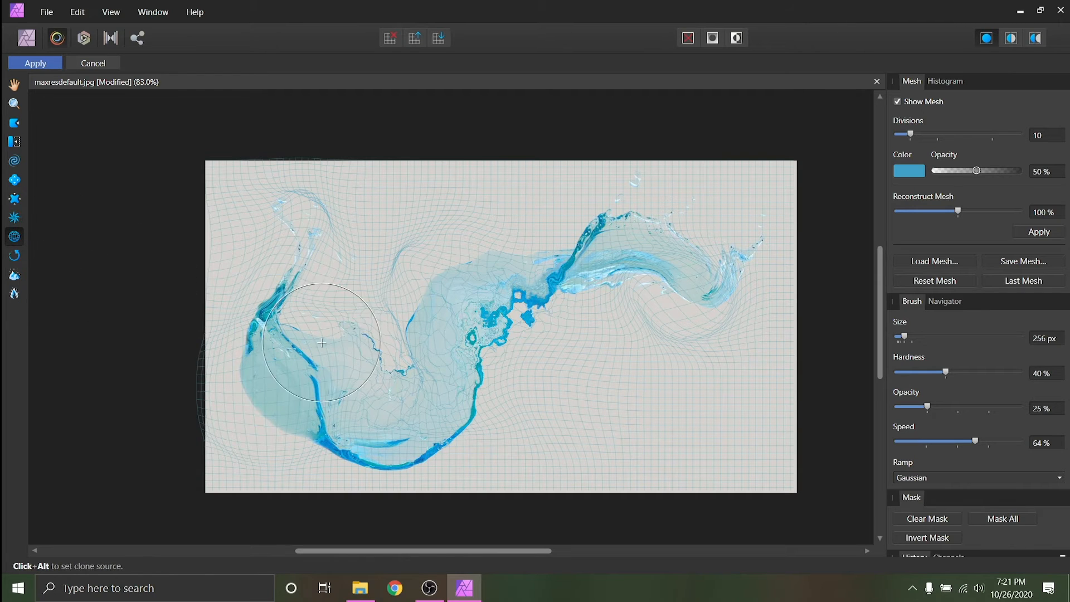
{"action": "left_click", "coordinate": [369, 413], "text": "alt"}
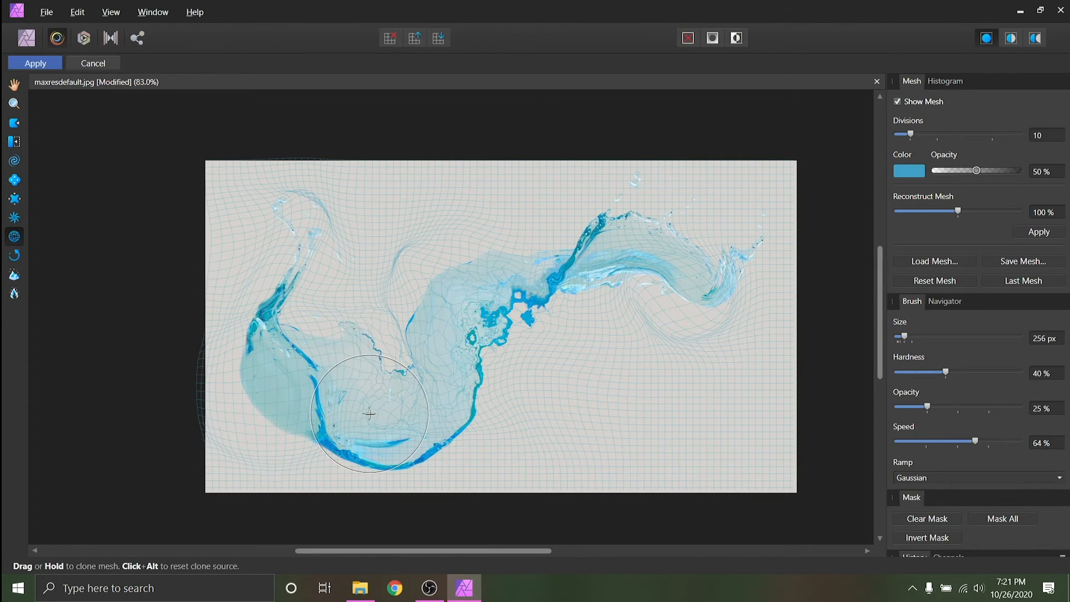
{"action": "mouse_move", "coordinate": [372, 386]}
{"action": "left_mouse_down"}
{"action": "mouse_move", "coordinate": [398, 337]}
{"action": "mouse_move", "coordinate": [384, 330]}
{"action": "mouse_move", "coordinate": [408, 245]}
{"action": "left_mouse_up"}
{"action": "mouse_move", "coordinate": [477, 333]}
{"action": "left_mouse_down"}
{"action": "mouse_move", "coordinate": [462, 333]}
{"action": "mouse_move", "coordinate": [462, 319]}
{"action": "left_mouse_up"}
{"action": "mouse_move", "coordinate": [521, 333]}
{"action": "left_mouse_down"}
{"action": "mouse_move", "coordinate": [471, 280]}
{"action": "mouse_move", "coordinate": [530, 309]}
{"action": "mouse_move", "coordinate": [466, 287]}
{"action": "mouse_move", "coordinate": [412, 301]}
{"action": "left_mouse_up"}
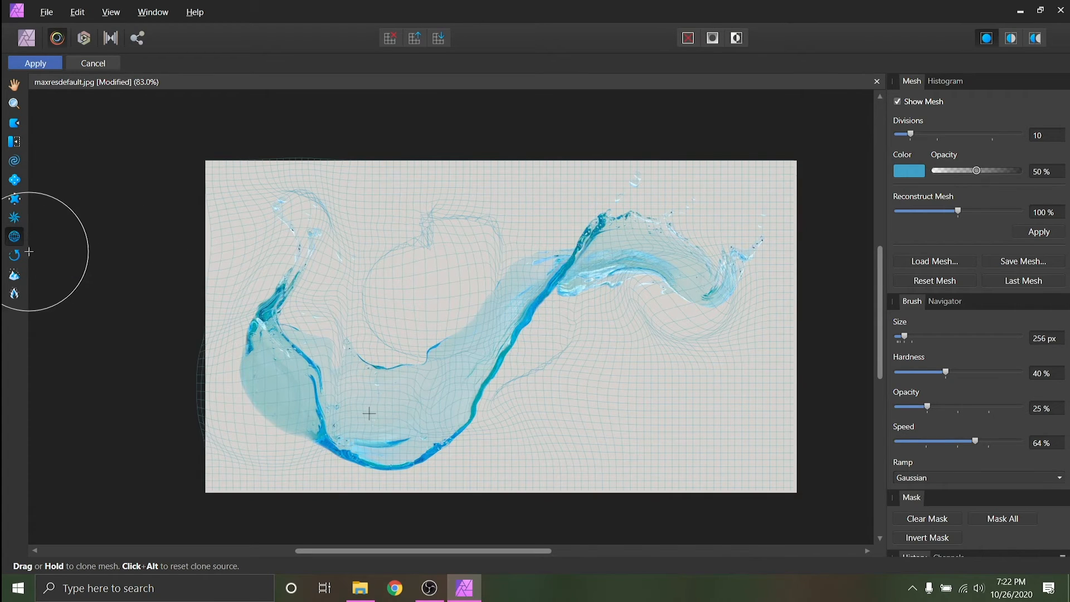
Step: Undo the mesh cloning, the turbulence, and the earlier pinch and punch distortions
{"action": "key", "text": "ctrl+z"}
{"action": "key", "text": "ctrl+z"}
{"action": "key", "text": "ctrl+z"}
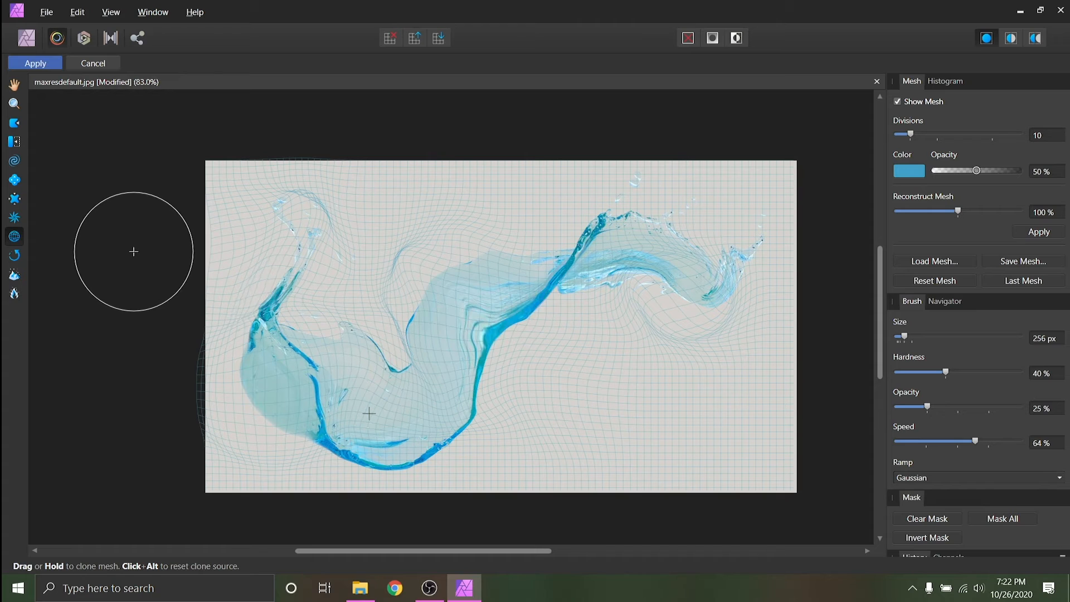
{"action": "key", "text": "ctrl+z"}
{"action": "key", "text": "ctrl+z"}
{"action": "key", "text": "ctrl+z"}
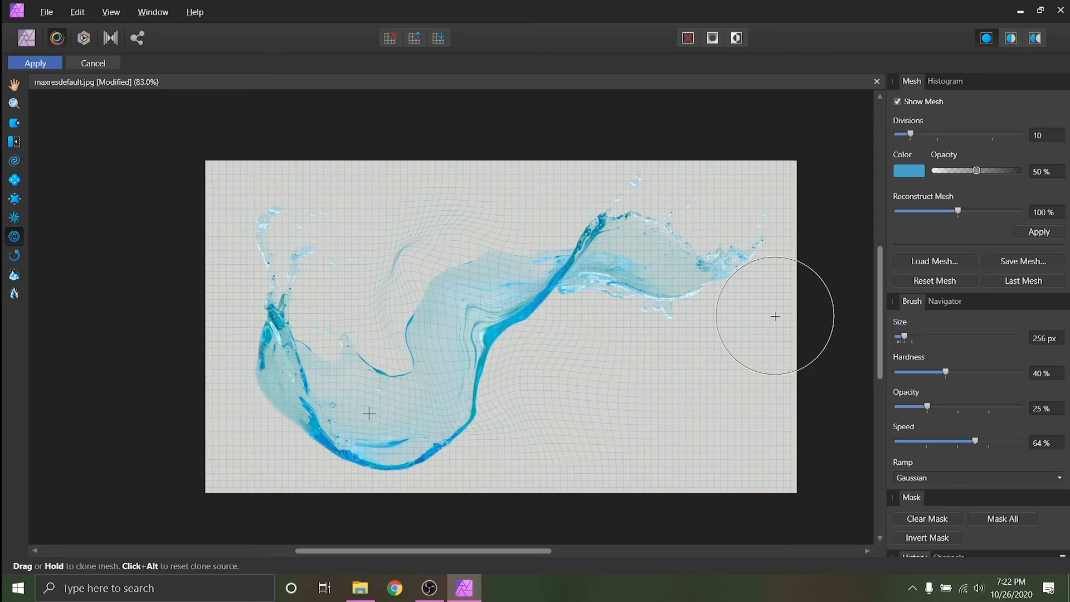
Step: Hide the mesh, and reconstruct the distorted pixels in the middle of the water ribbon
{"action": "left_click", "coordinate": [897, 102]}
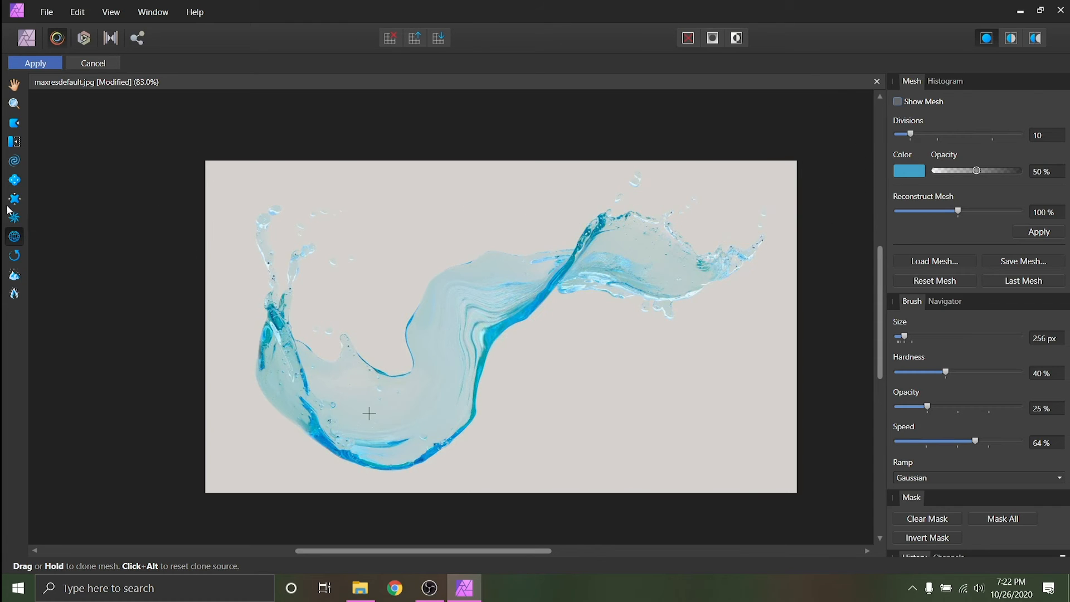
{"action": "left_click", "coordinate": [19, 260]}
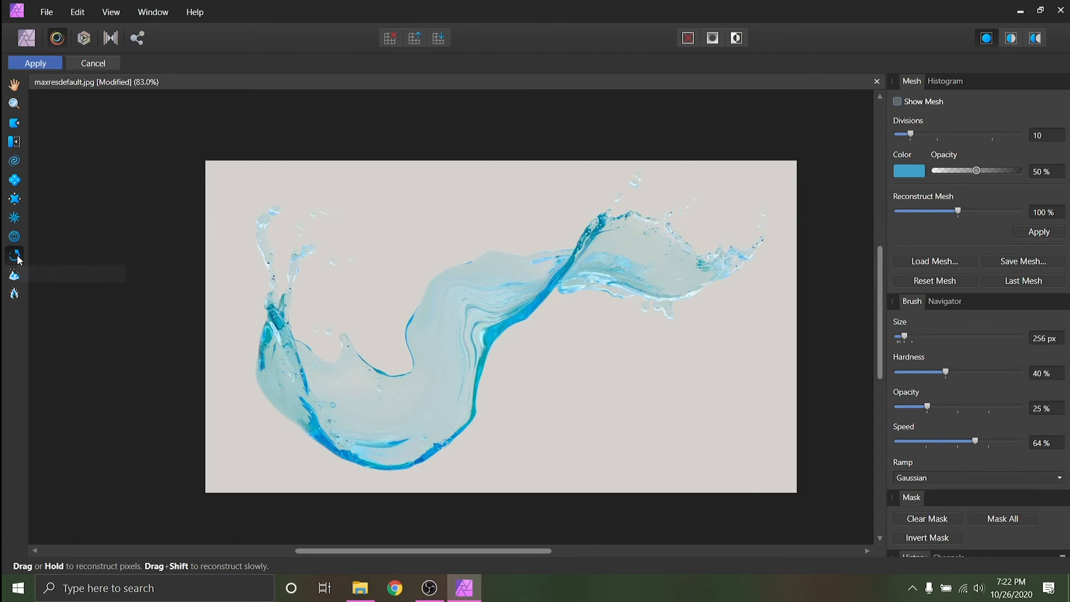
{"action": "mouse_move", "coordinate": [258, 346]}
{"action": "left_mouse_down"}
{"action": "mouse_move", "coordinate": [426, 375]}
{"action": "mouse_move", "coordinate": [415, 357]}
{"action": "mouse_move", "coordinate": [475, 285]}
{"action": "mouse_move", "coordinate": [615, 264]}
{"action": "mouse_move", "coordinate": [728, 295]}
{"action": "mouse_move", "coordinate": [638, 268]}
{"action": "mouse_move", "coordinate": [506, 341]}
{"action": "mouse_move", "coordinate": [283, 417]}
{"action": "mouse_move", "coordinate": [286, 301]}
{"action": "mouse_move", "coordinate": [267, 190]}
{"action": "mouse_move", "coordinate": [214, 181]}
{"action": "left_mouse_up"}
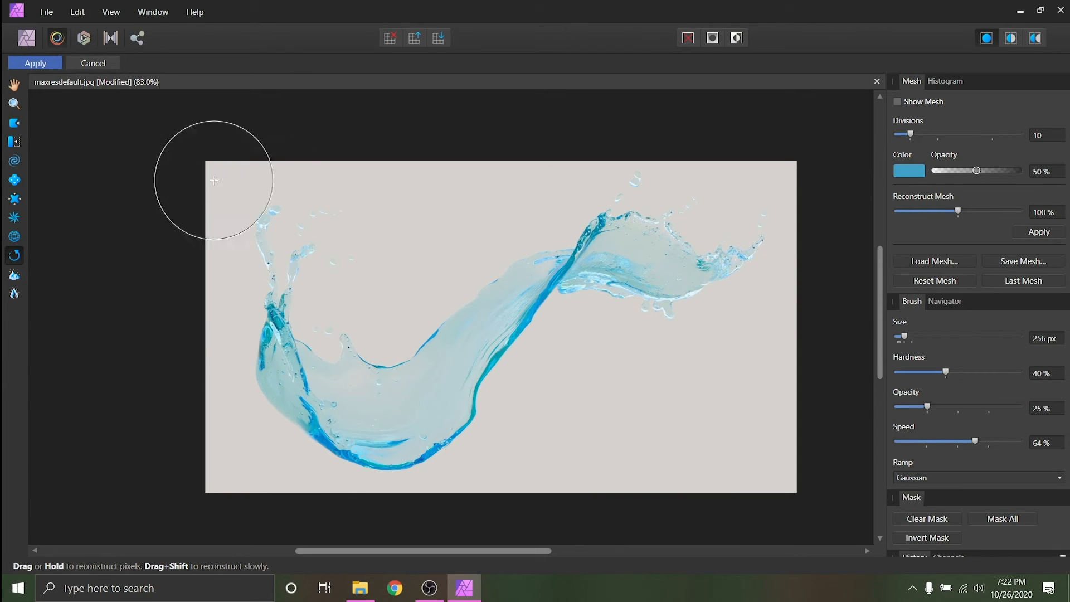
{"action": "mouse_move", "coordinate": [369, 194]}
{"action": "left_mouse_down"}
{"action": "mouse_move", "coordinate": [223, 248]}
{"action": "mouse_move", "coordinate": [274, 256]}
{"action": "mouse_move", "coordinate": [286, 247]}
{"action": "mouse_move", "coordinate": [324, 421]}
{"action": "mouse_move", "coordinate": [569, 354]}
{"action": "mouse_move", "coordinate": [158, 311]}
{"action": "mouse_move", "coordinate": [490, 430]}
{"action": "mouse_move", "coordinate": [505, 392]}
{"action": "left_mouse_up"}
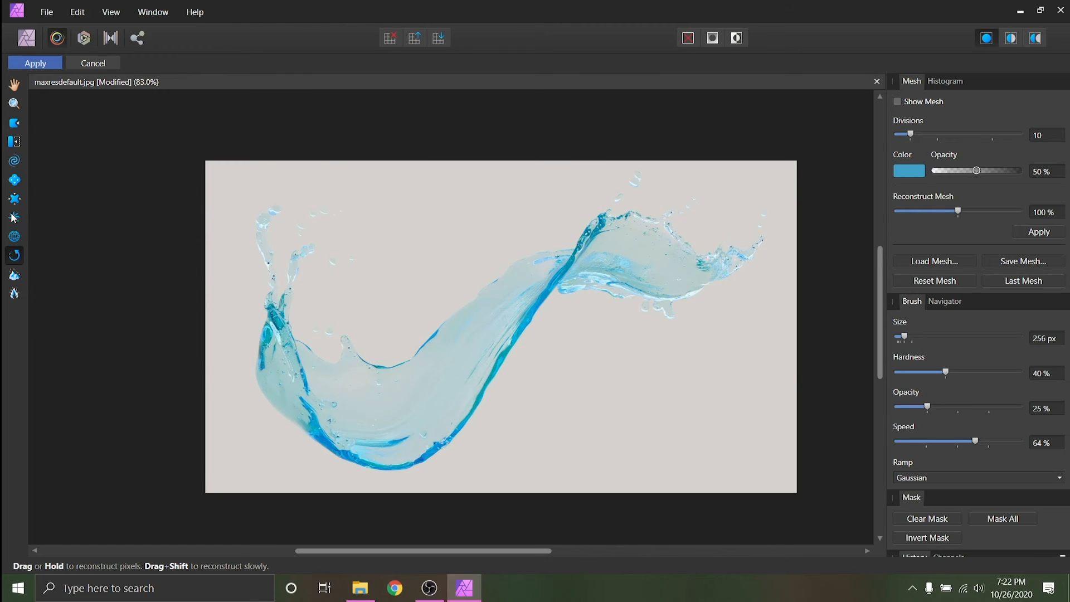
Step: Freeze the left end of the water ribbon with a mask, and add turbulence from the ribbon's middle down to the masked area
{"action": "left_click", "coordinate": [15, 275]}
{"action": "mouse_move", "coordinate": [251, 229]}
{"action": "left_mouse_down"}
{"action": "mouse_move", "coordinate": [306, 262]}
{"action": "mouse_move", "coordinate": [314, 255]}
{"action": "mouse_move", "coordinate": [268, 337]}
{"action": "mouse_move", "coordinate": [282, 379]}
{"action": "mouse_move", "coordinate": [326, 438]}
{"action": "mouse_move", "coordinate": [320, 390]}
{"action": "mouse_move", "coordinate": [334, 353]}
{"action": "left_mouse_up"}
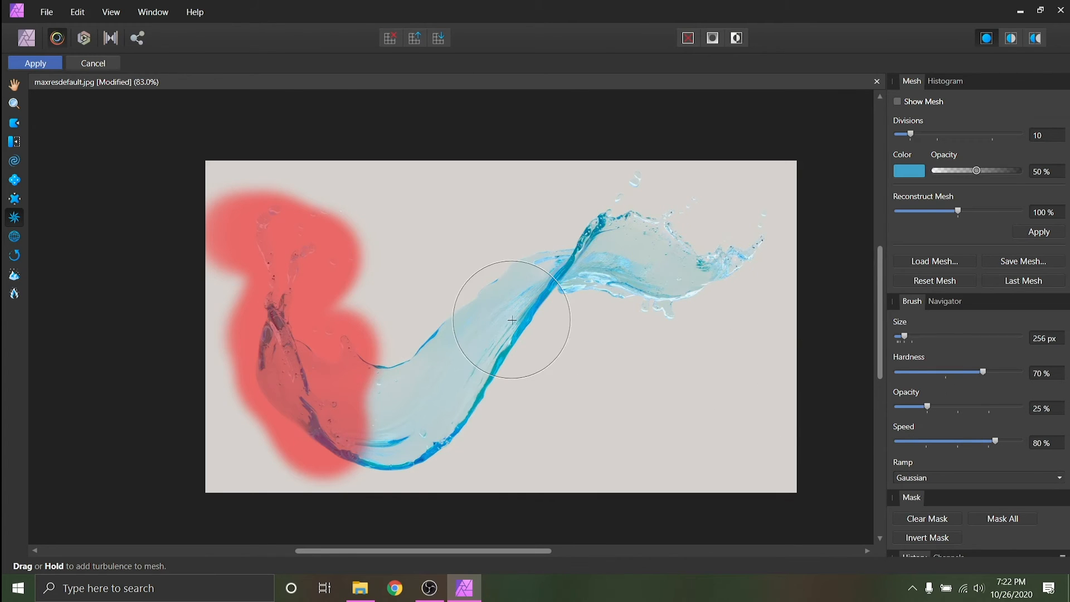
{"action": "mouse_move", "coordinate": [511, 320]}
{"action": "left_mouse_down"}
{"action": "mouse_move", "coordinate": [439, 371]}
{"action": "mouse_move", "coordinate": [398, 457]}
{"action": "mouse_move", "coordinate": [388, 376]}
{"action": "mouse_move", "coordinate": [367, 387]}
{"action": "mouse_move", "coordinate": [342, 375]}
{"action": "left_mouse_up"}
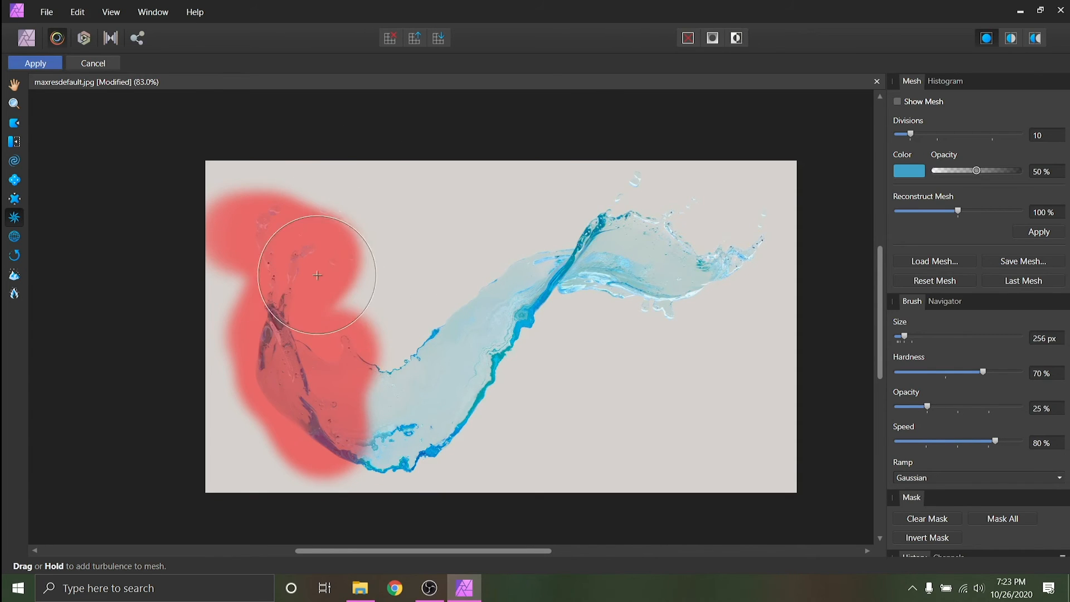
Step: Clone the mesh over the unmasked bottom of the water bowl beside the frozen area
{"action": "left_click", "coordinate": [14, 198]}
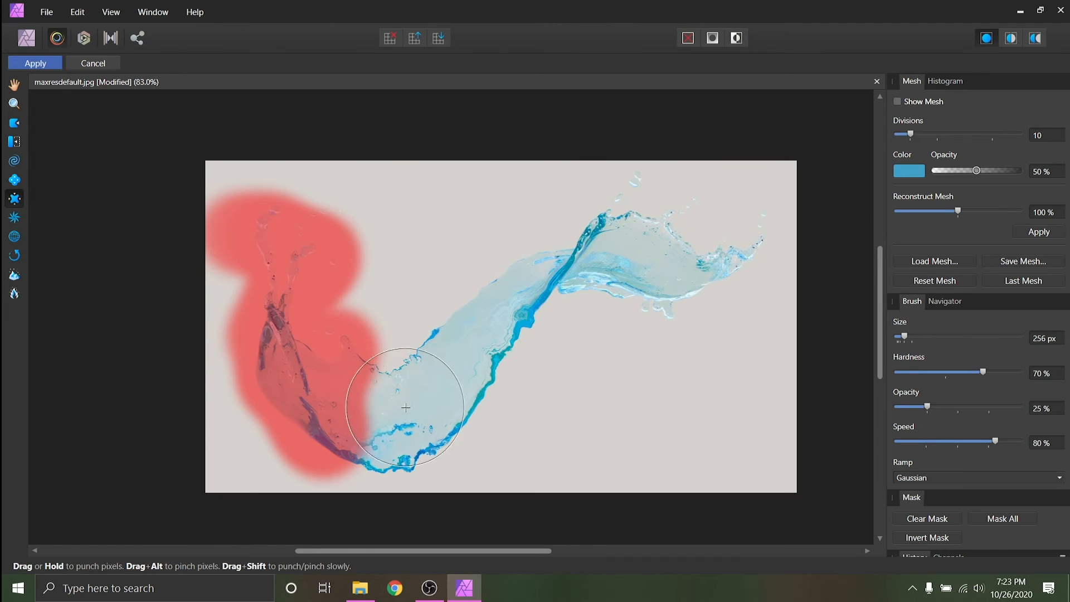
{"action": "left_click", "coordinate": [15, 237]}
{"action": "mouse_move", "coordinate": [478, 513]}
{"action": "left_mouse_down"}
{"action": "mouse_move", "coordinate": [425, 450]}
{"action": "mouse_move", "coordinate": [394, 382]}
{"action": "mouse_move", "coordinate": [369, 413]}
{"action": "left_mouse_up"}
Step: Push the pixels in the ribbon's unmasked middle orthogonally, and thaw the frozen mask over the left end
{"action": "left_click", "coordinate": [15, 142]}
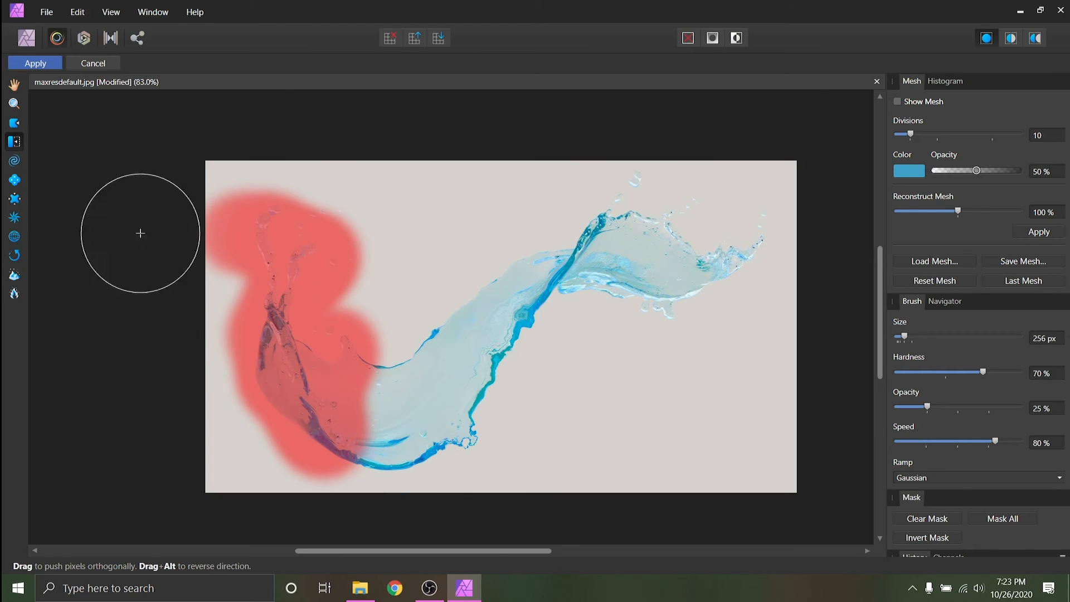
{"action": "mouse_move", "coordinate": [454, 358]}
{"action": "left_mouse_down"}
{"action": "mouse_move", "coordinate": [448, 384]}
{"action": "mouse_move", "coordinate": [409, 372]}
{"action": "mouse_move", "coordinate": [390, 431]}
{"action": "mouse_move", "coordinate": [455, 469]}
{"action": "mouse_move", "coordinate": [403, 396]}
{"action": "mouse_move", "coordinate": [374, 410]}
{"action": "mouse_move", "coordinate": [304, 396]}
{"action": "mouse_move", "coordinate": [370, 396]}
{"action": "mouse_move", "coordinate": [383, 450]}
{"action": "mouse_move", "coordinate": [370, 381]}
{"action": "mouse_move", "coordinate": [404, 333]}
{"action": "mouse_move", "coordinate": [405, 455]}
{"action": "mouse_move", "coordinate": [399, 416]}
{"action": "mouse_move", "coordinate": [418, 381]}
{"action": "mouse_move", "coordinate": [414, 447]}
{"action": "mouse_move", "coordinate": [386, 432]}
{"action": "mouse_move", "coordinate": [395, 416]}
{"action": "mouse_move", "coordinate": [425, 429]}
{"action": "mouse_move", "coordinate": [506, 302]}
{"action": "mouse_move", "coordinate": [354, 391]}
{"action": "mouse_move", "coordinate": [366, 384]}
{"action": "mouse_move", "coordinate": [377, 415]}
{"action": "mouse_move", "coordinate": [393, 391]}
{"action": "mouse_move", "coordinate": [371, 378]}
{"action": "mouse_move", "coordinate": [272, 178]}
{"action": "mouse_move", "coordinate": [288, 216]}
{"action": "mouse_move", "coordinate": [327, 242]}
{"action": "mouse_move", "coordinate": [248, 260]}
{"action": "mouse_move", "coordinate": [326, 342]}
{"action": "mouse_move", "coordinate": [360, 294]}
{"action": "mouse_move", "coordinate": [273, 260]}
{"action": "mouse_move", "coordinate": [294, 181]}
{"action": "mouse_move", "coordinate": [275, 215]}
{"action": "mouse_move", "coordinate": [116, 244]}
{"action": "mouse_move", "coordinate": [489, 359]}
{"action": "mouse_move", "coordinate": [347, 354]}
{"action": "mouse_move", "coordinate": [395, 371]}
{"action": "mouse_move", "coordinate": [358, 412]}
{"action": "mouse_move", "coordinate": [363, 379]}
{"action": "mouse_move", "coordinate": [394, 368]}
{"action": "mouse_move", "coordinate": [377, 360]}
{"action": "mouse_move", "coordinate": [398, 350]}
{"action": "mouse_move", "coordinate": [285, 326]}
{"action": "left_mouse_up"}
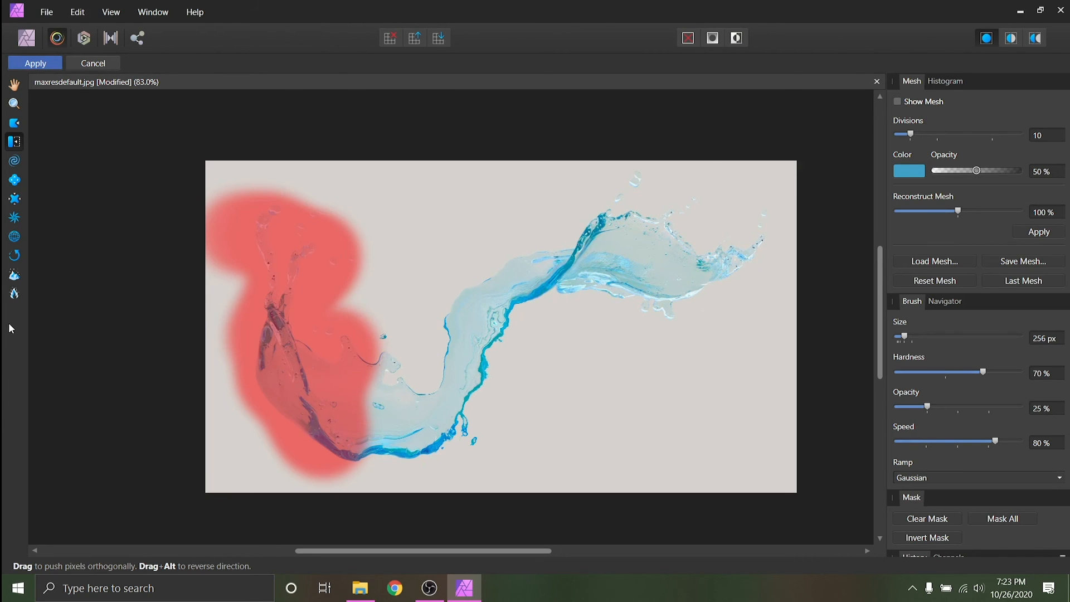
{"action": "left_click", "coordinate": [15, 294]}
{"action": "mouse_move", "coordinate": [323, 226]}
{"action": "left_mouse_down"}
{"action": "mouse_move", "coordinate": [355, 400]}
{"action": "mouse_move", "coordinate": [342, 413]}
{"action": "mouse_move", "coordinate": [344, 455]}
{"action": "mouse_move", "coordinate": [306, 406]}
{"action": "mouse_move", "coordinate": [328, 363]}
{"action": "mouse_move", "coordinate": [241, 387]}
{"action": "mouse_move", "coordinate": [258, 374]}
{"action": "mouse_move", "coordinate": [283, 295]}
{"action": "mouse_move", "coordinate": [230, 269]}
{"action": "mouse_move", "coordinate": [159, 321]}
{"action": "mouse_move", "coordinate": [237, 349]}
{"action": "mouse_move", "coordinate": [276, 234]}
{"action": "mouse_move", "coordinate": [265, 195]}
{"action": "mouse_move", "coordinate": [219, 208]}
{"action": "left_mouse_up"}
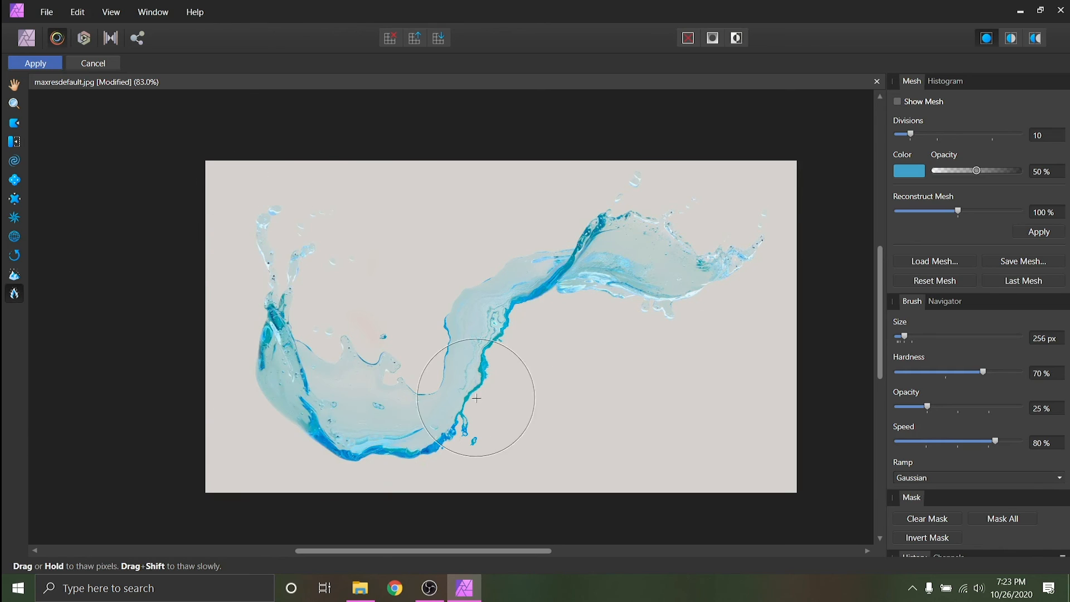
Step: Twirl the pixels at the ribbon's left neck and at its upper right peak, and apply the liquify changes
{"action": "left_click", "coordinate": [14, 161]}
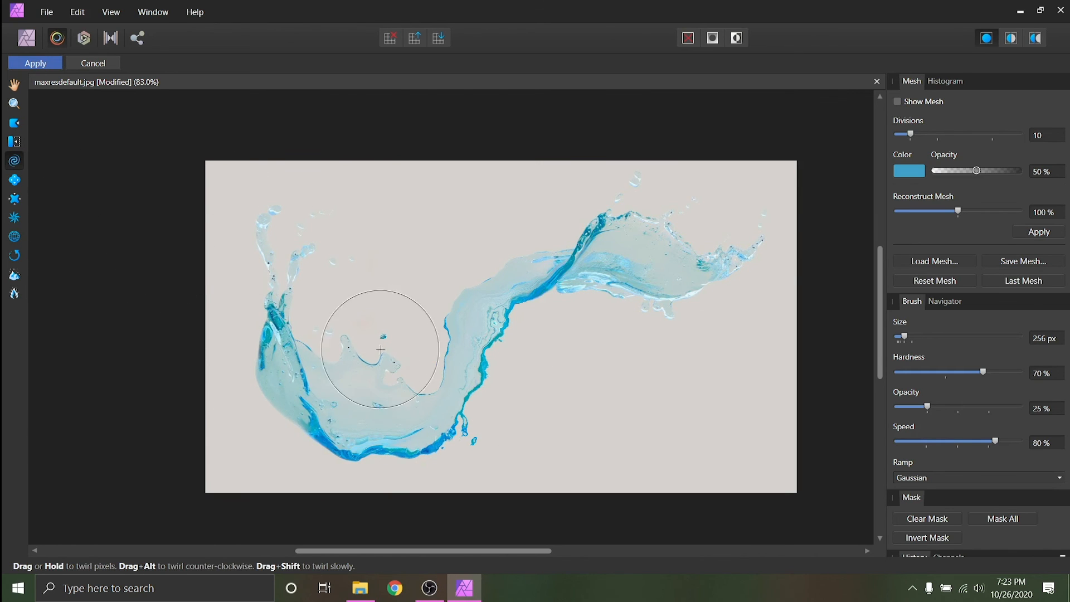
{"action": "left_click_drag", "start_coordinate": [271, 325], "coordinate": [276, 329]}
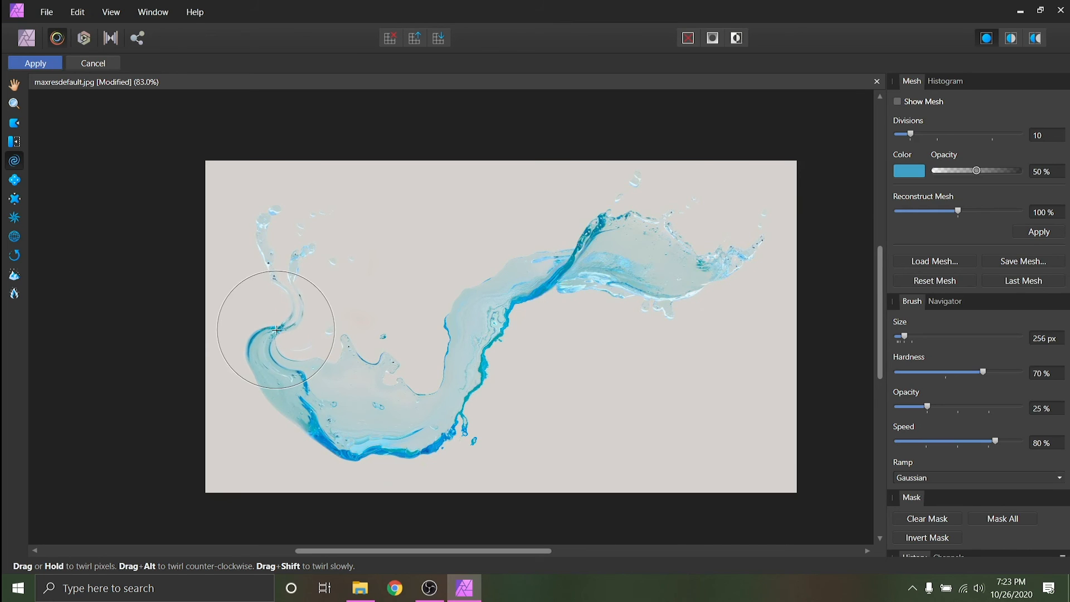
{"action": "left_click_drag", "start_coordinate": [276, 330], "coordinate": [282, 345]}
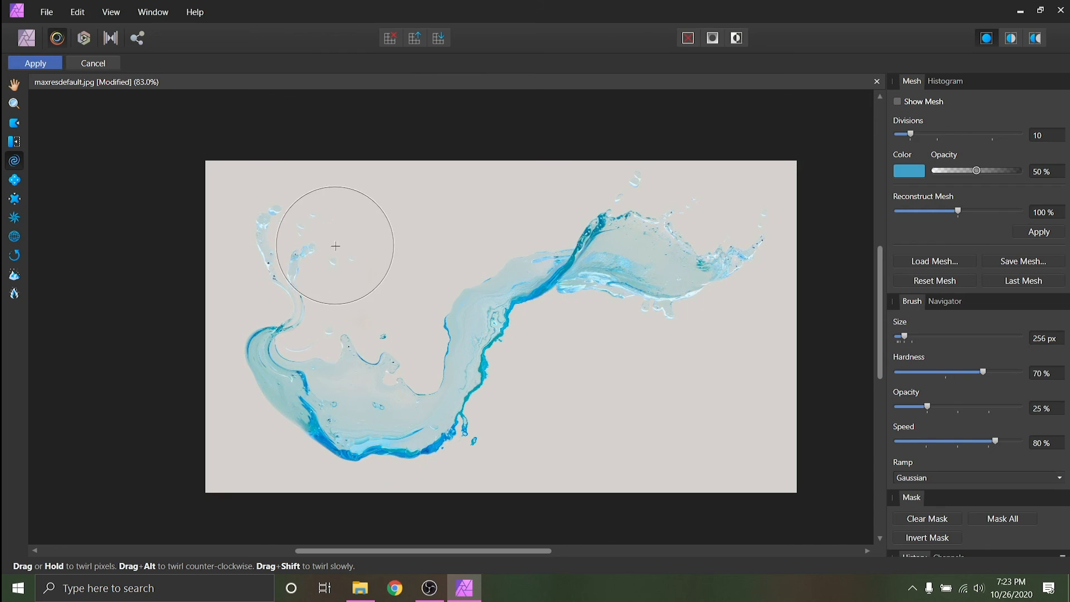
{"action": "left_click_drag", "start_coordinate": [619, 219], "coordinate": [600, 224]}
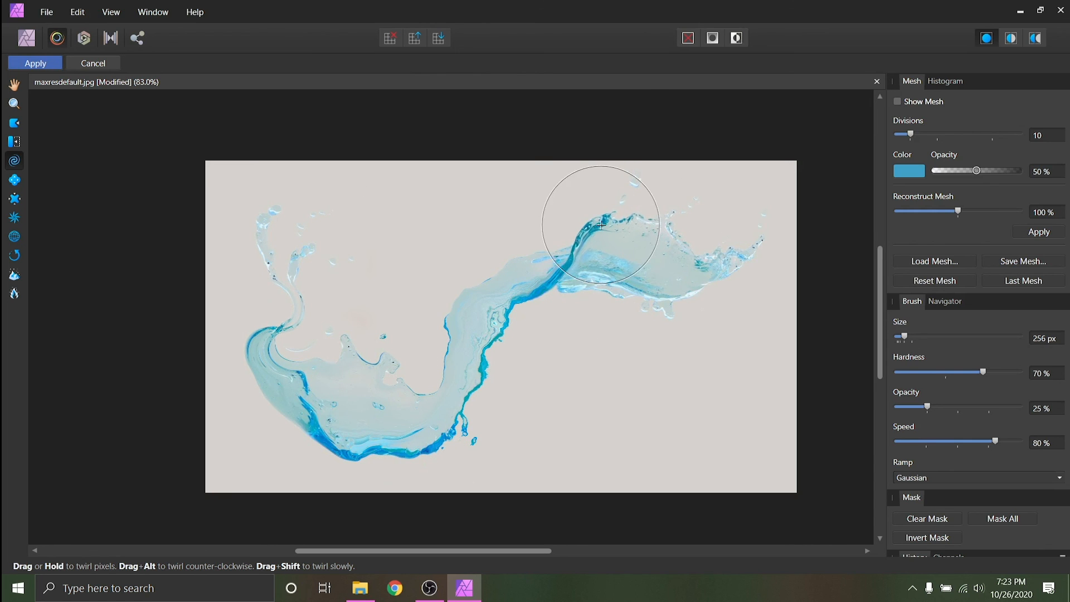
{"action": "left_click", "coordinate": [35, 63]}
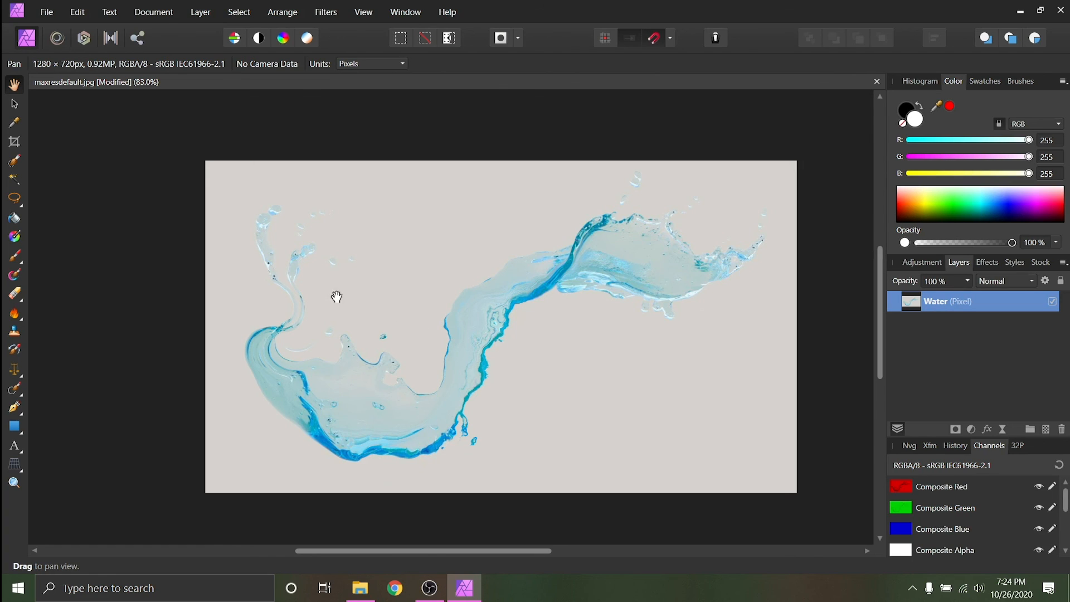
Step: View the export settings for the document, and close them without exporting
{"action": "left_click", "coordinate": [49, 12]}
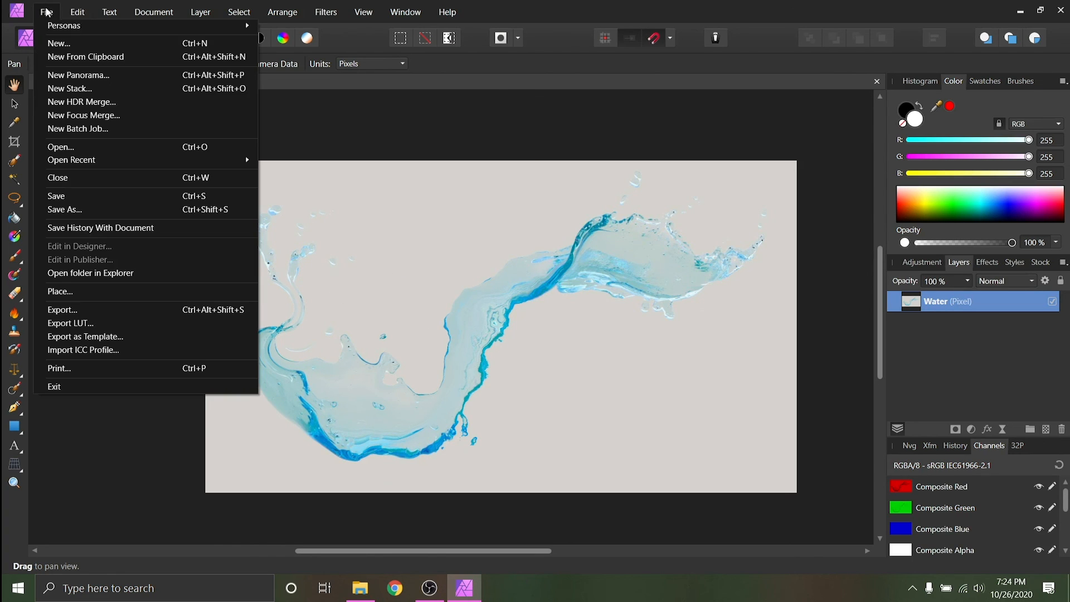
{"action": "left_click", "coordinate": [95, 313]}
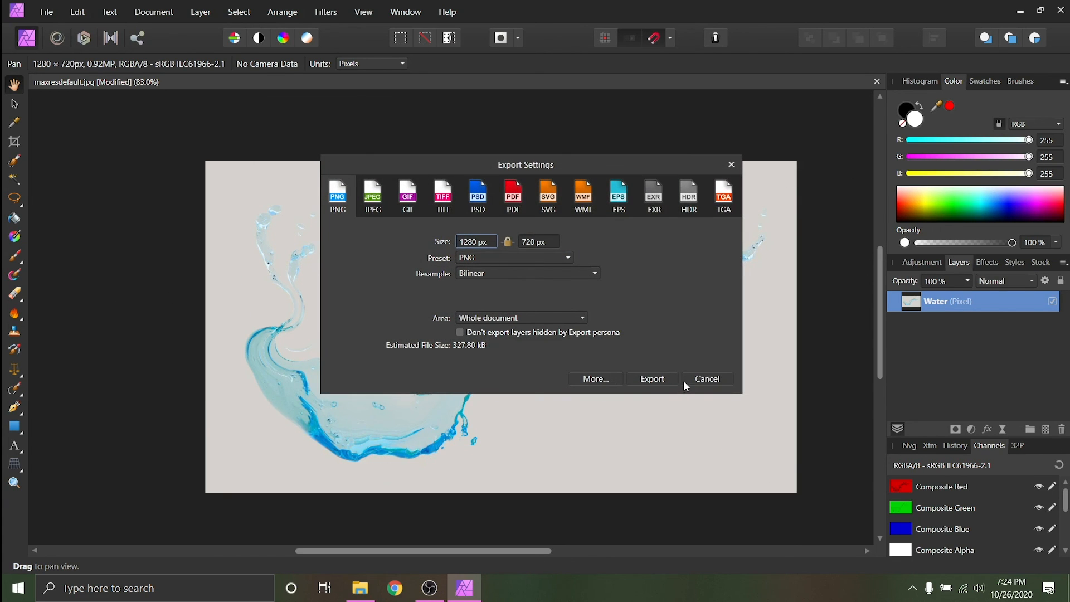
{"action": "left_click", "coordinate": [700, 379]}
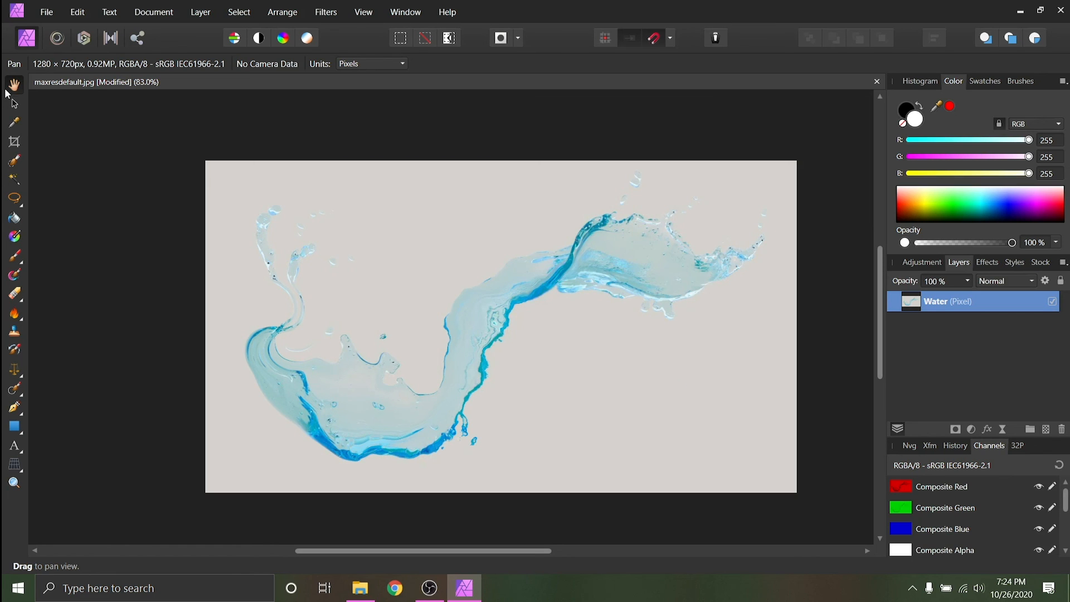